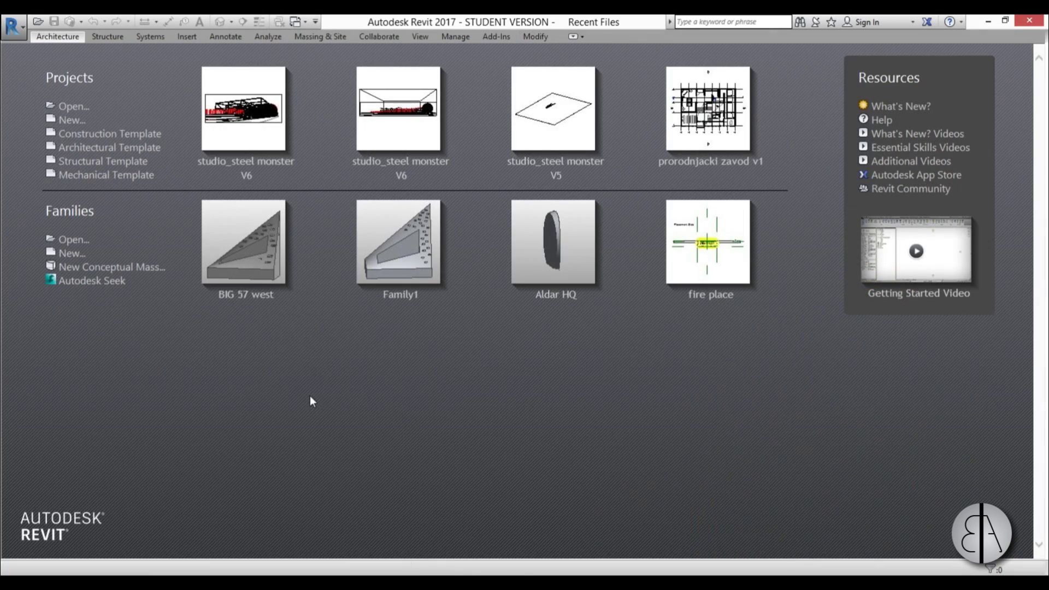
Create a new project from the Architectural Template.
click(87, 148)
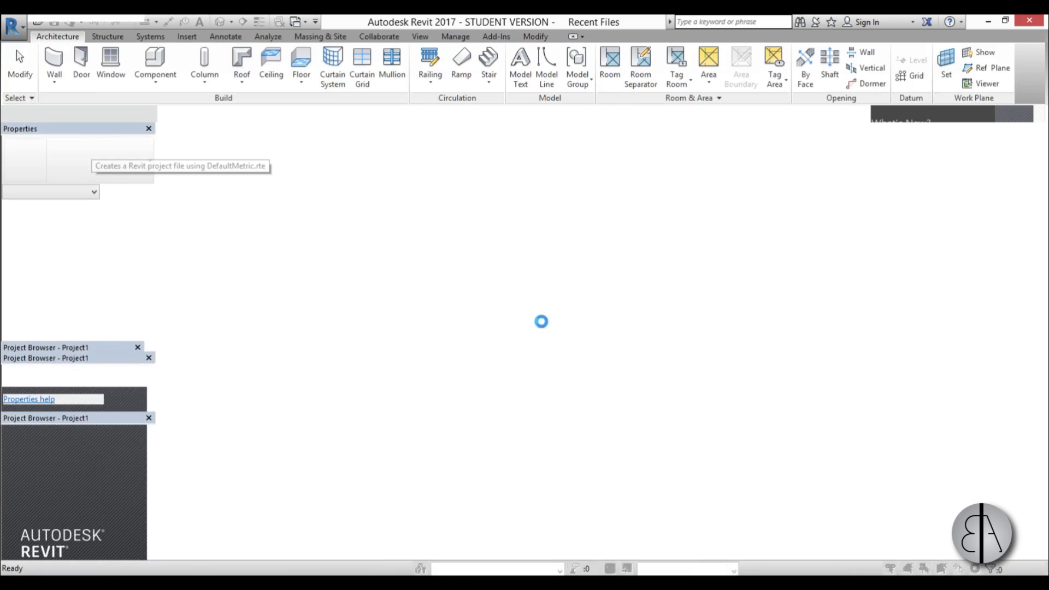
middle_drag(508, 332, 497, 335)
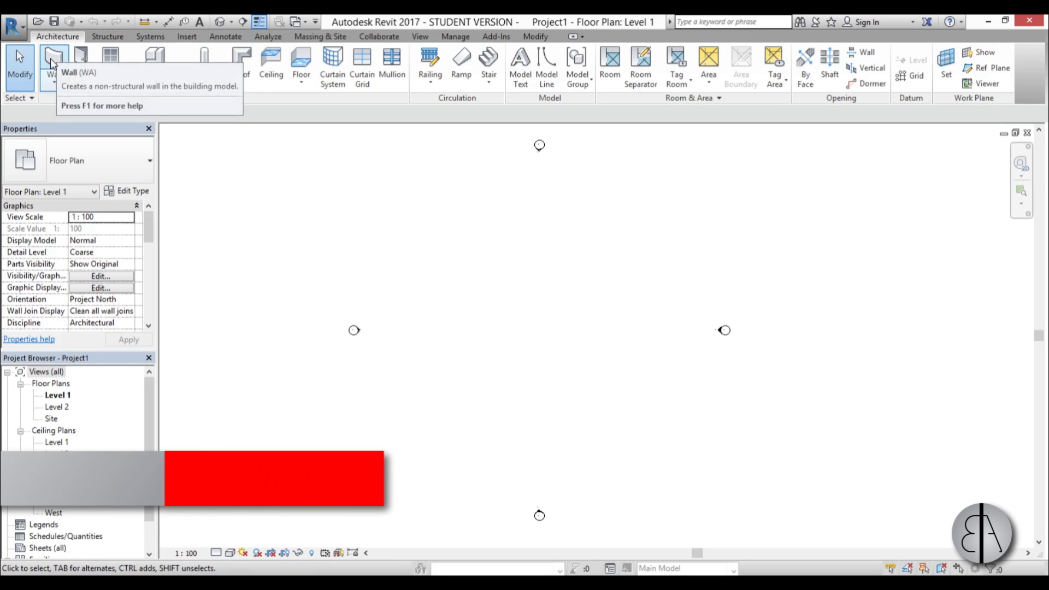
Start placing a wall on Level 1 using the Exterior - Brick on Mtl. Stud type.
key(w)
key(a)
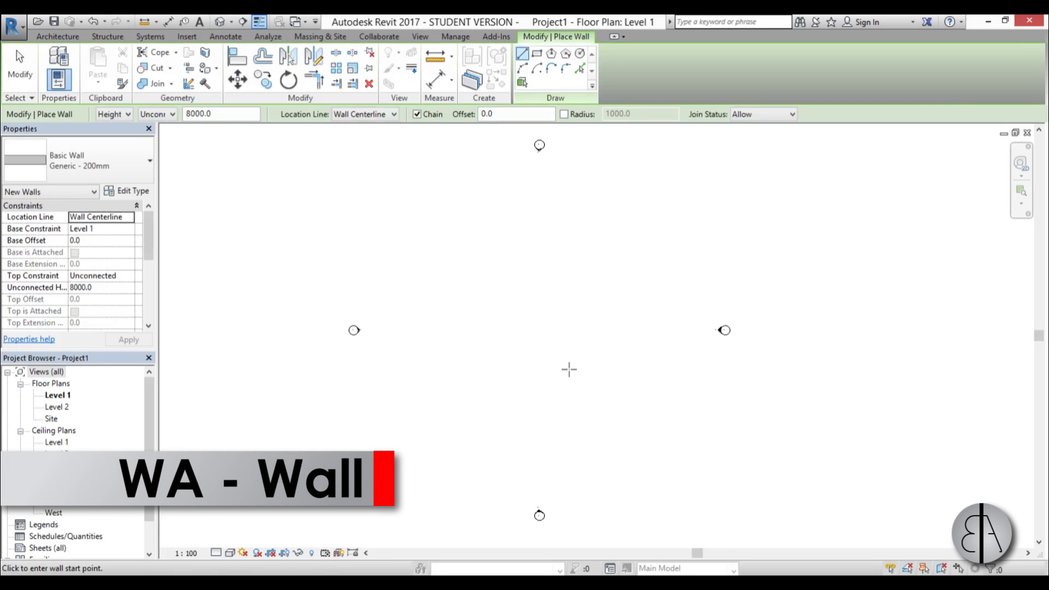
middle_drag(569, 370, 559, 366)
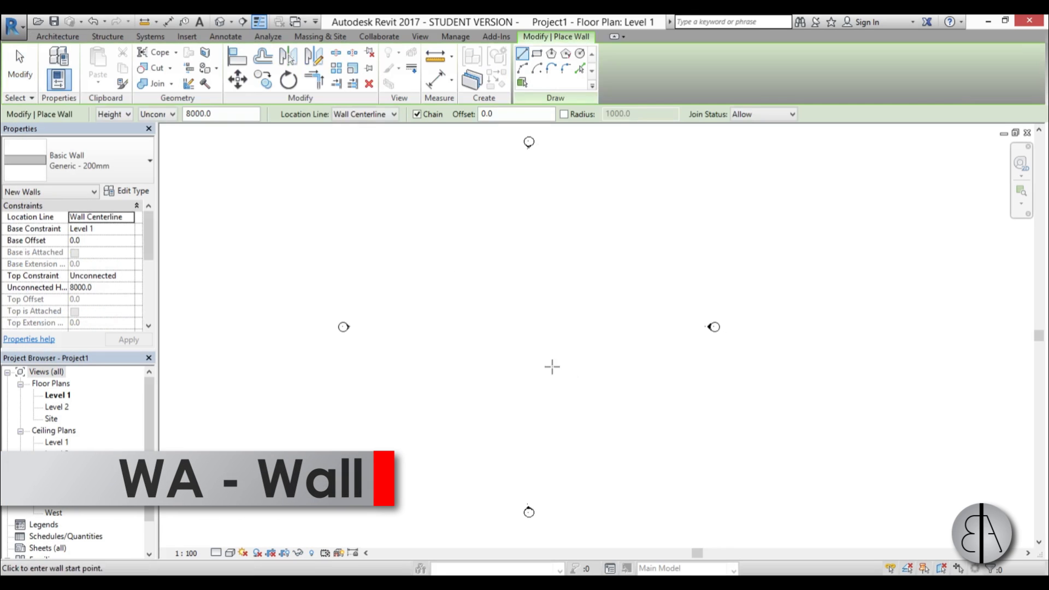
click(99, 158)
drag(176, 350, 178, 269)
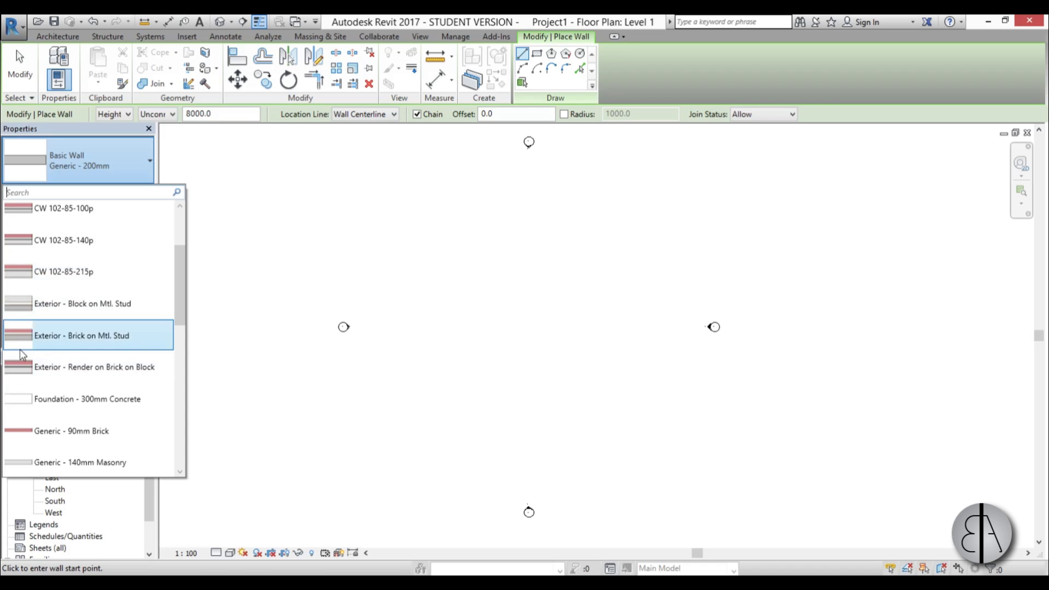
mouse_move(60, 338)
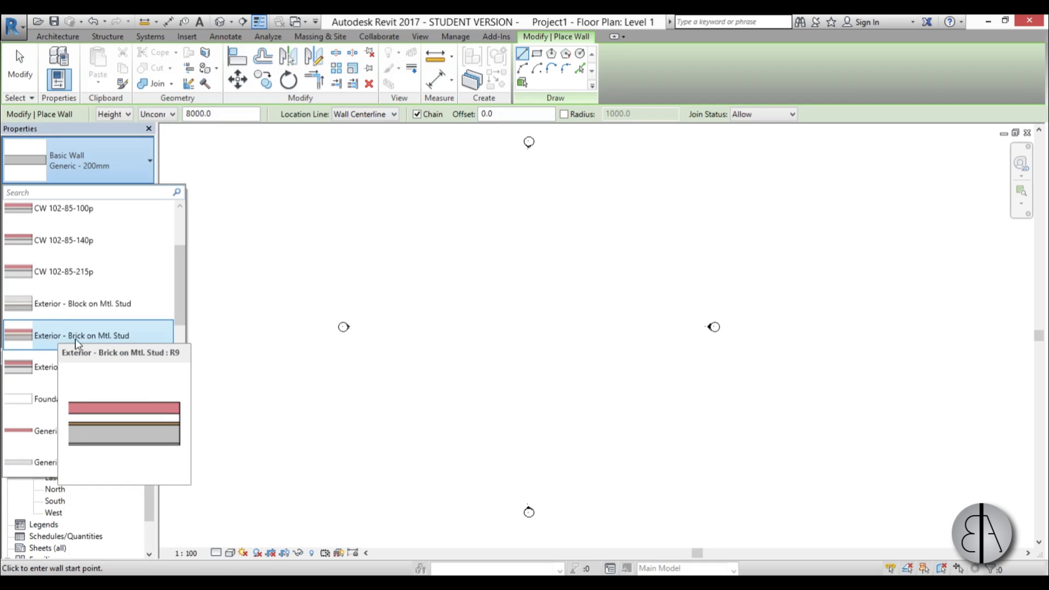
click(64, 337)
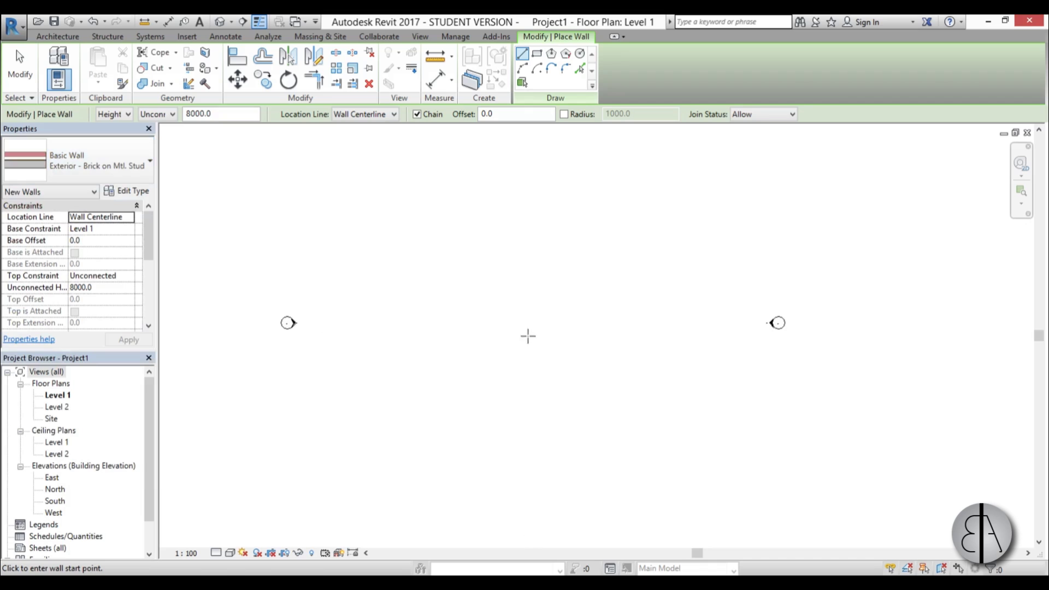
Draw one straight horizontal wall about 2000 mm long near the middle of the floor plan.
click(493, 321)
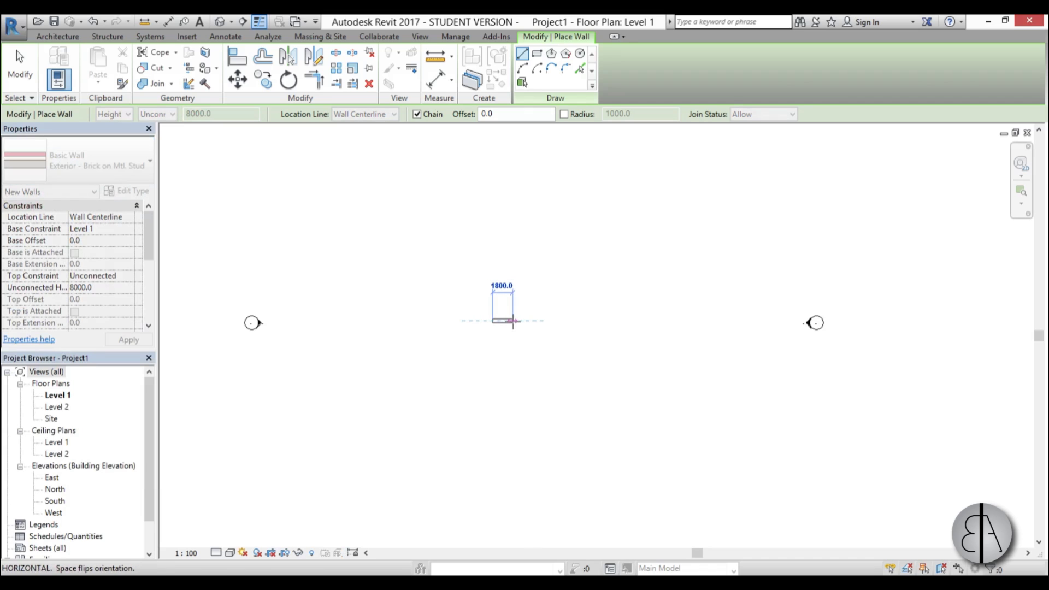
click(516, 321)
scroll(523, 321, up, 1)
key(Escape)
key(Escape)
scroll(524, 322, up, 6)
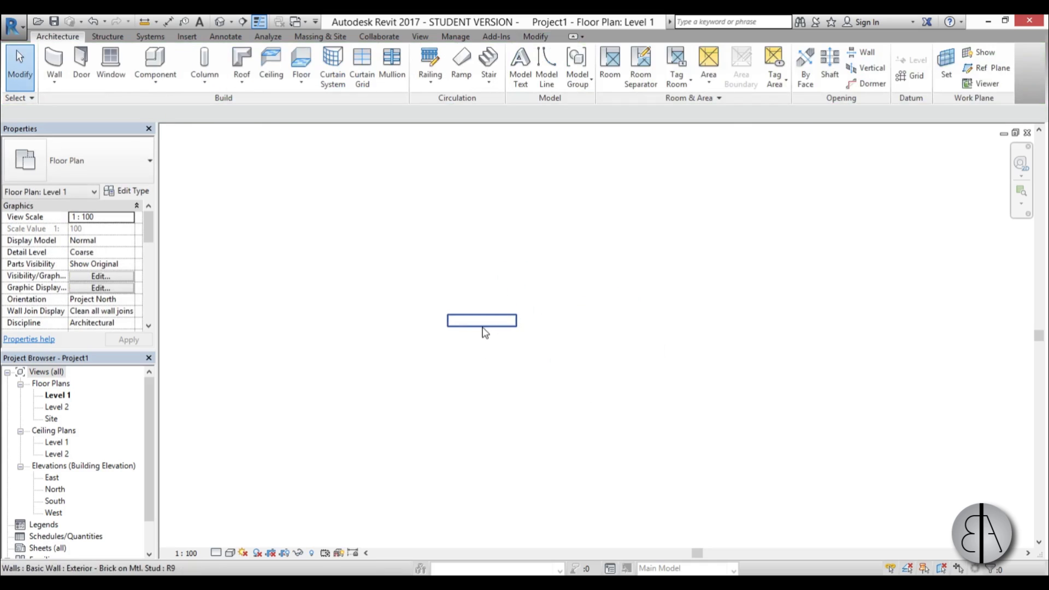
Set the floor plan's detail level to Fine.
scroll(479, 333, up, 2)
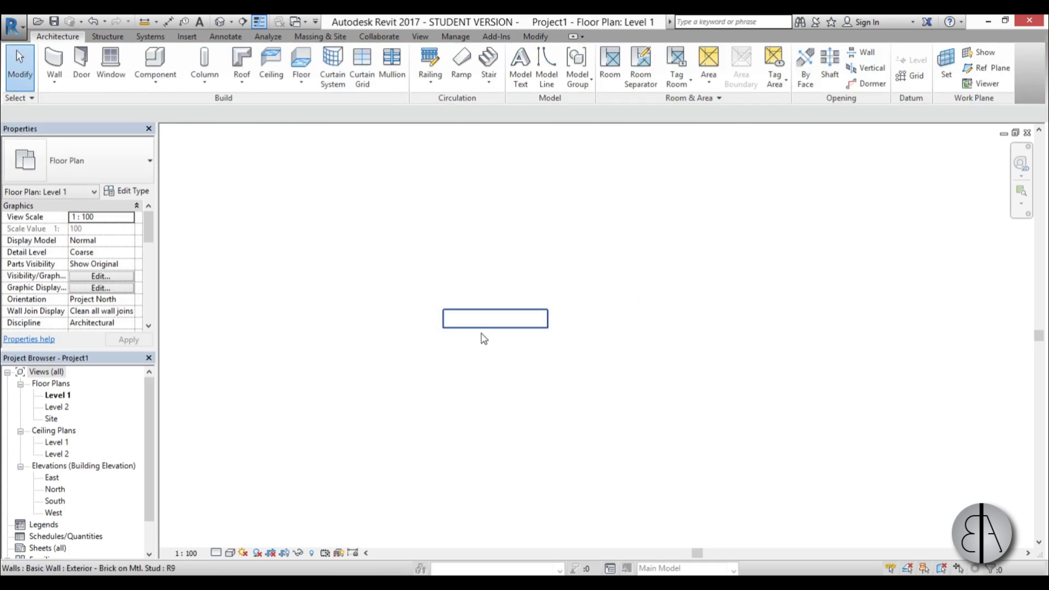
click(500, 326)
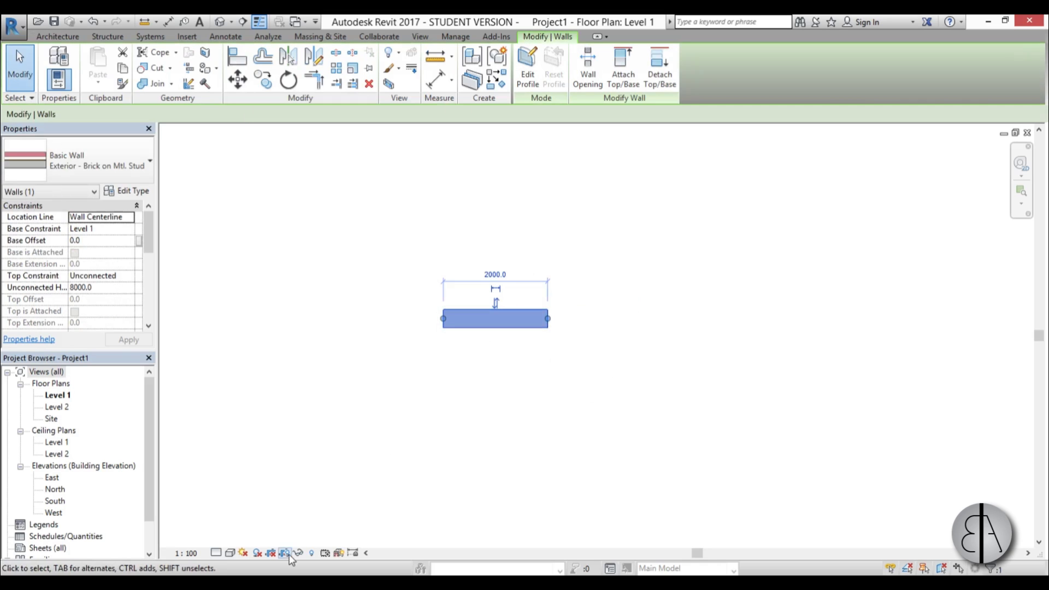
click(230, 553)
click(233, 540)
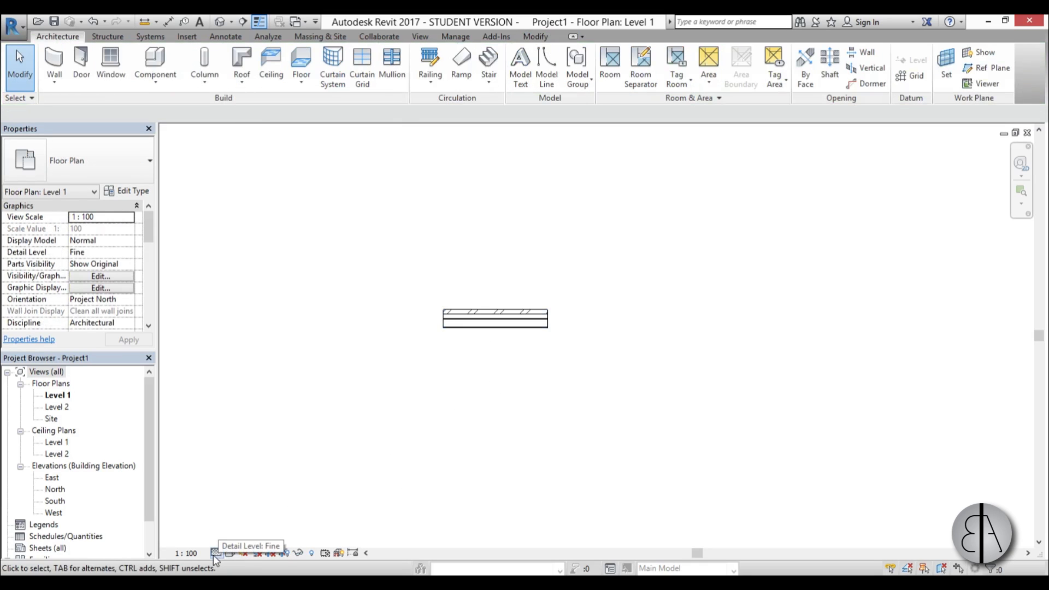
Set the wall's unconnected height to 2000 mm.
scroll(496, 312, up, 4)
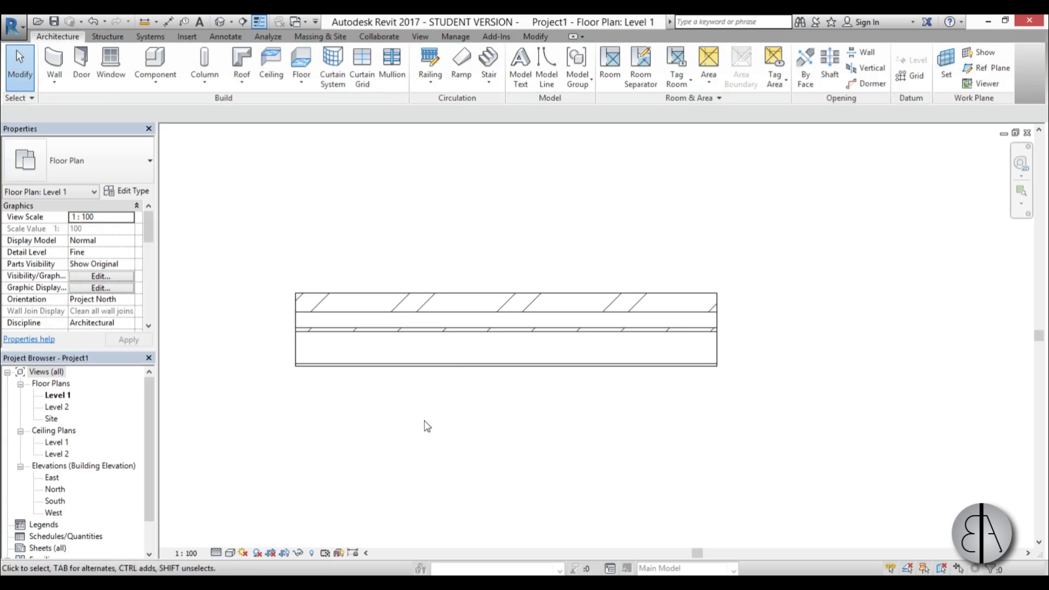
middle_drag(457, 382, 464, 363)
click(443, 309)
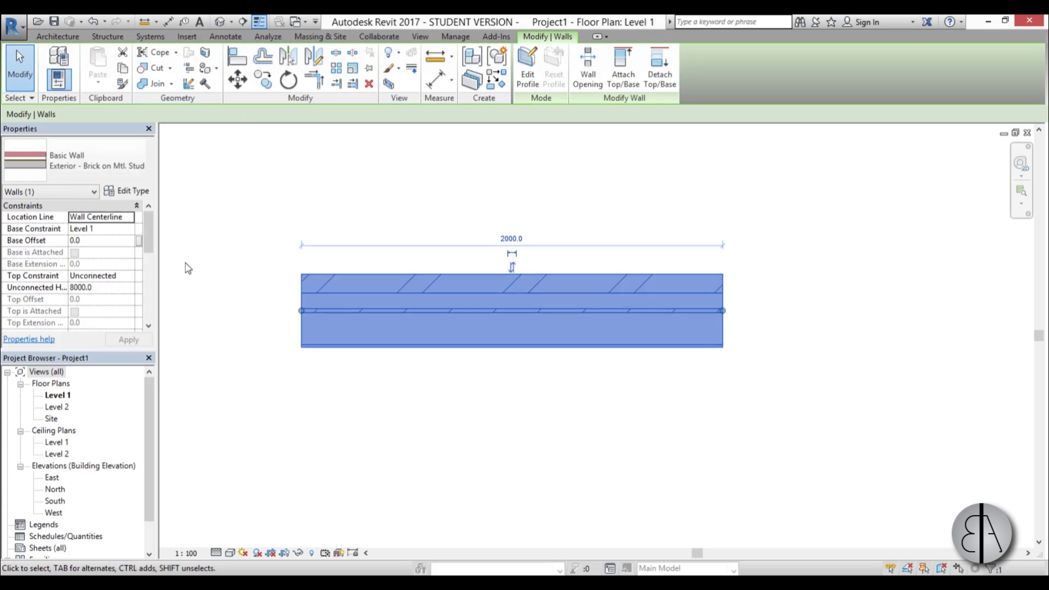
scroll(149, 236, down, 1)
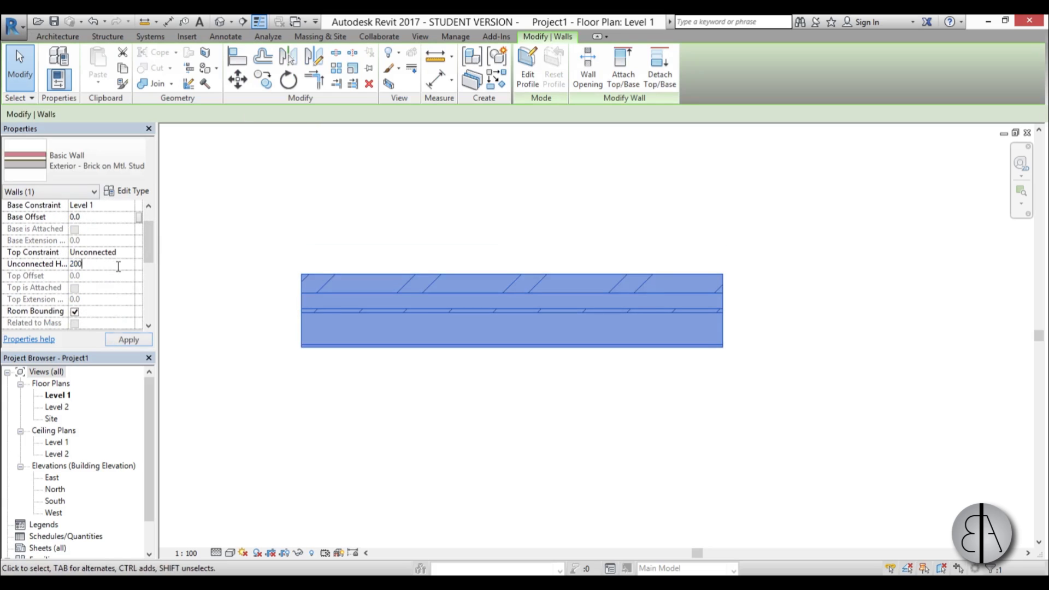
click(129, 340)
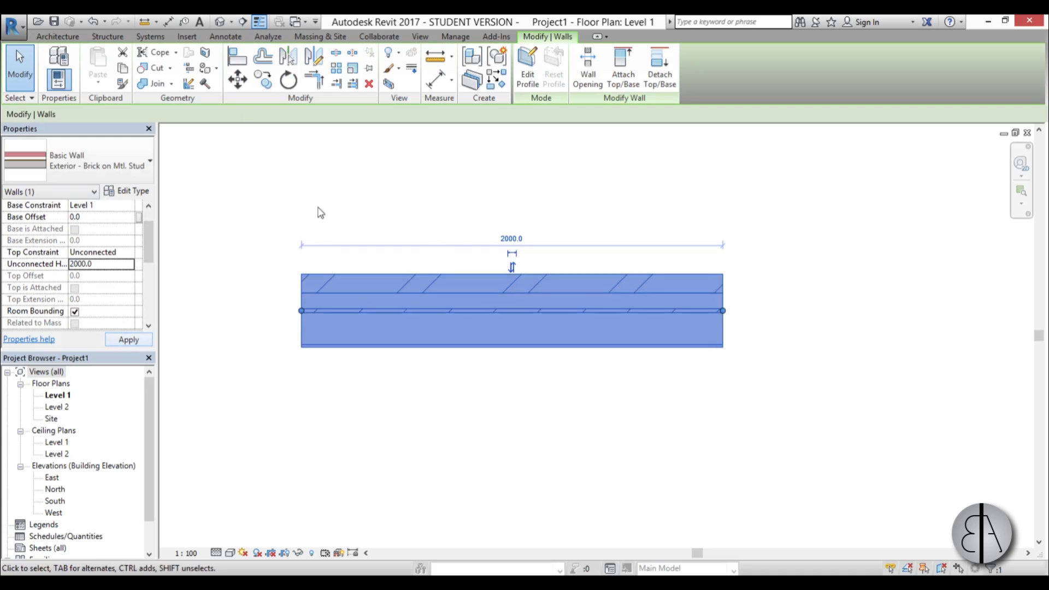
click(428, 187)
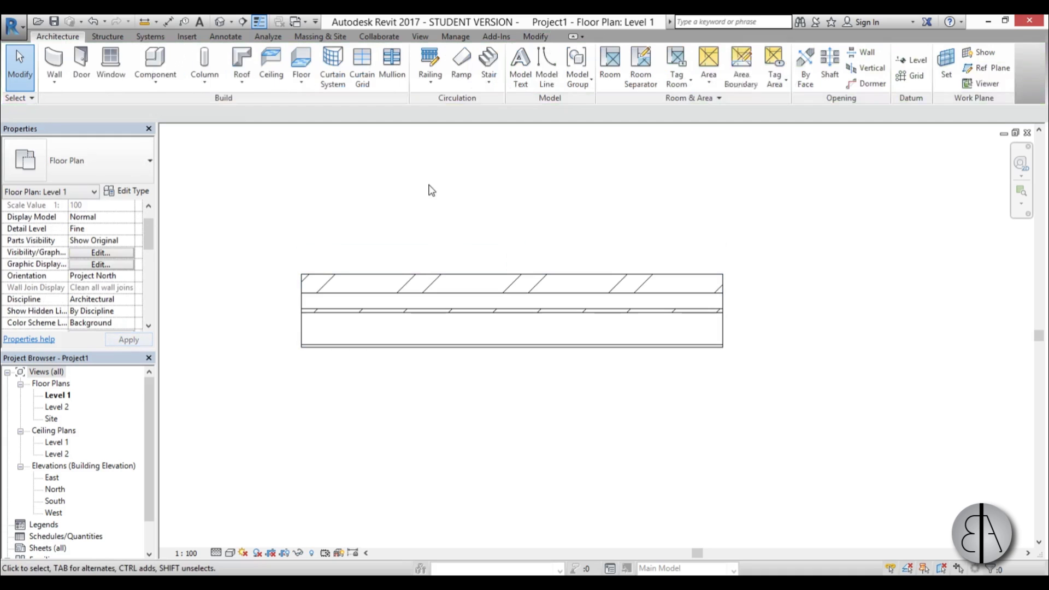
Open the default 3D view, show the wall's brick face, and set the visual style to Realistic.
click(219, 25)
scroll(519, 299, down, 3)
shift+middle_drag(476, 375, 558, 395)
middle_drag(643, 423, 646, 372)
scroll(633, 323, up, 4)
middle_drag(437, 322, 478, 337)
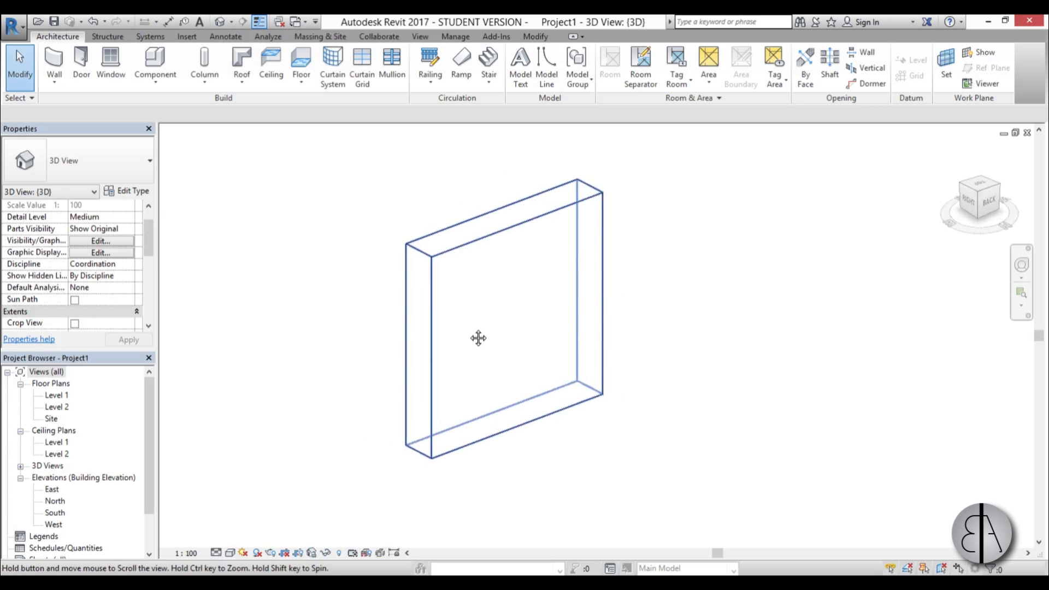
click(230, 553)
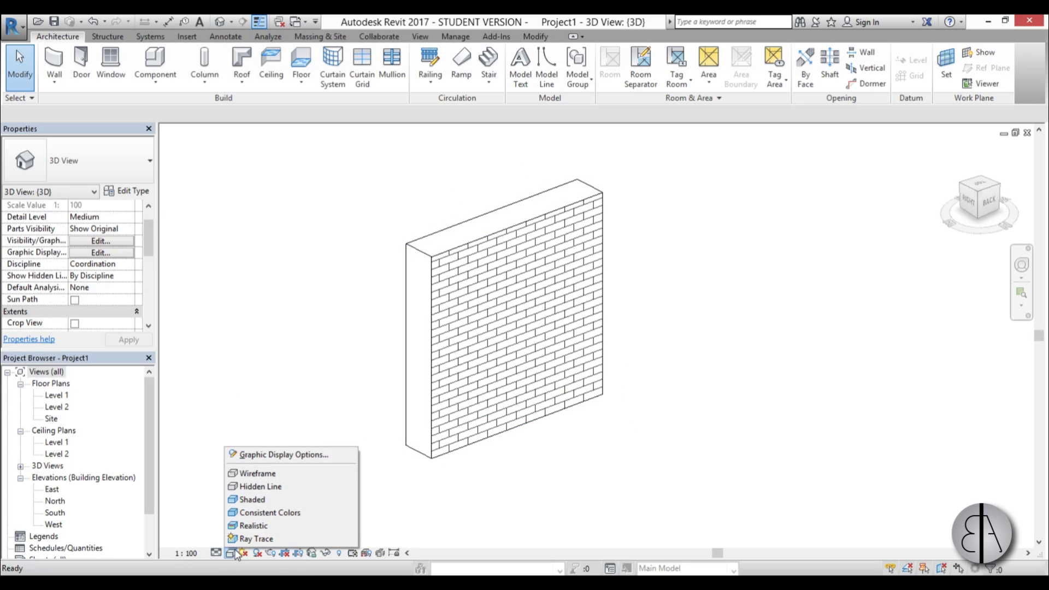
click(247, 524)
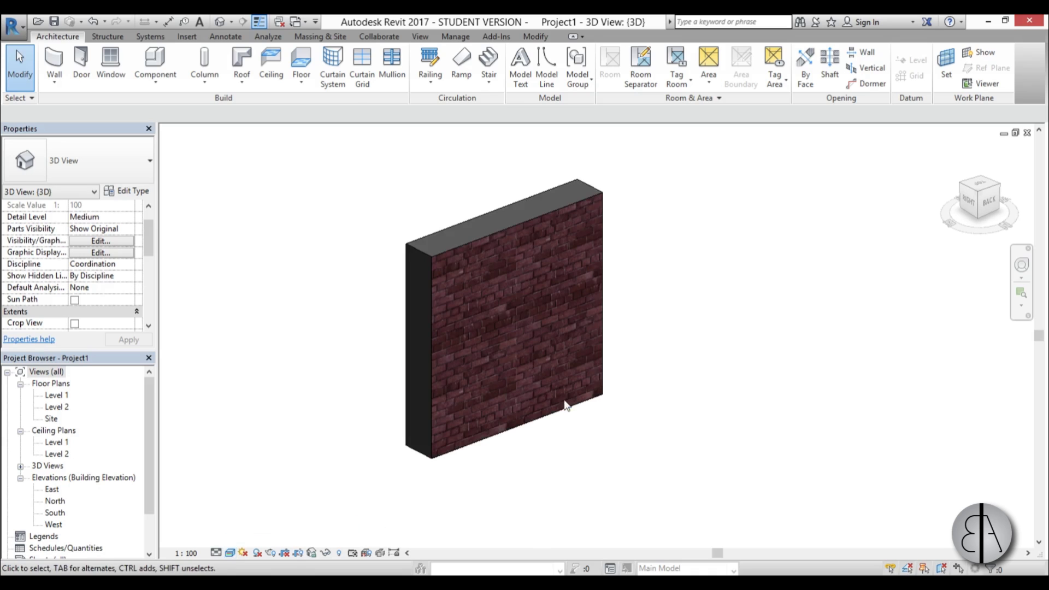
Create parts from the brick wall so each of its layers is a separate element.
shift+middle_drag(487, 382, 493, 327)
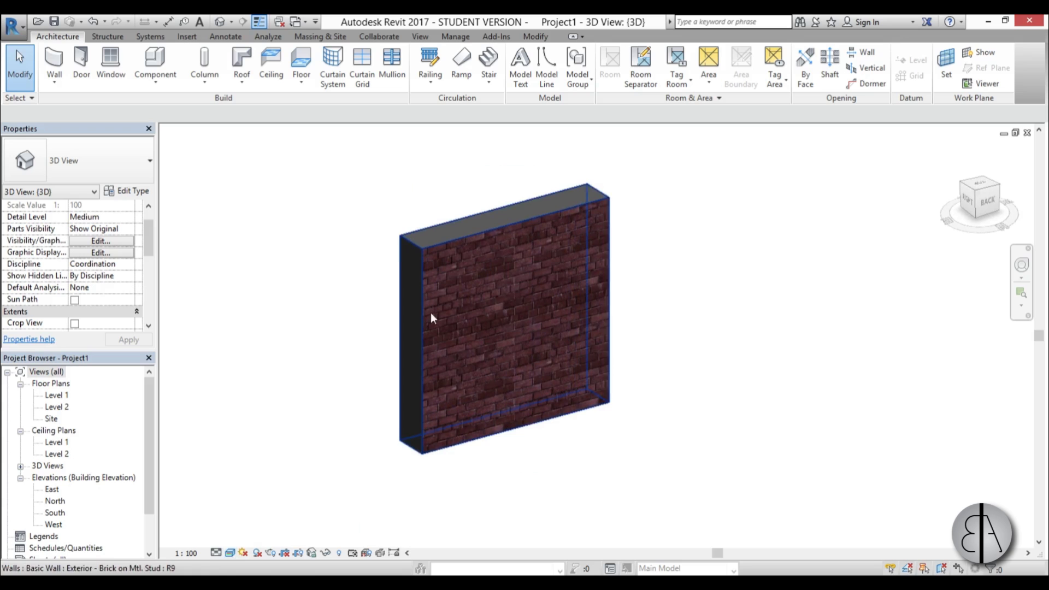
shift+middle_drag(464, 412, 628, 363)
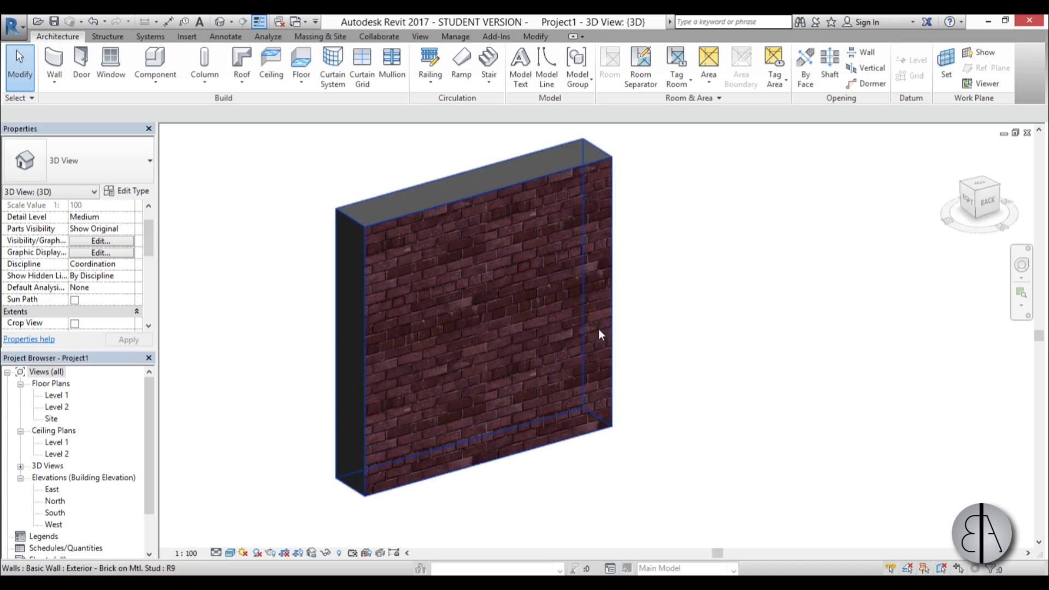
click(480, 356)
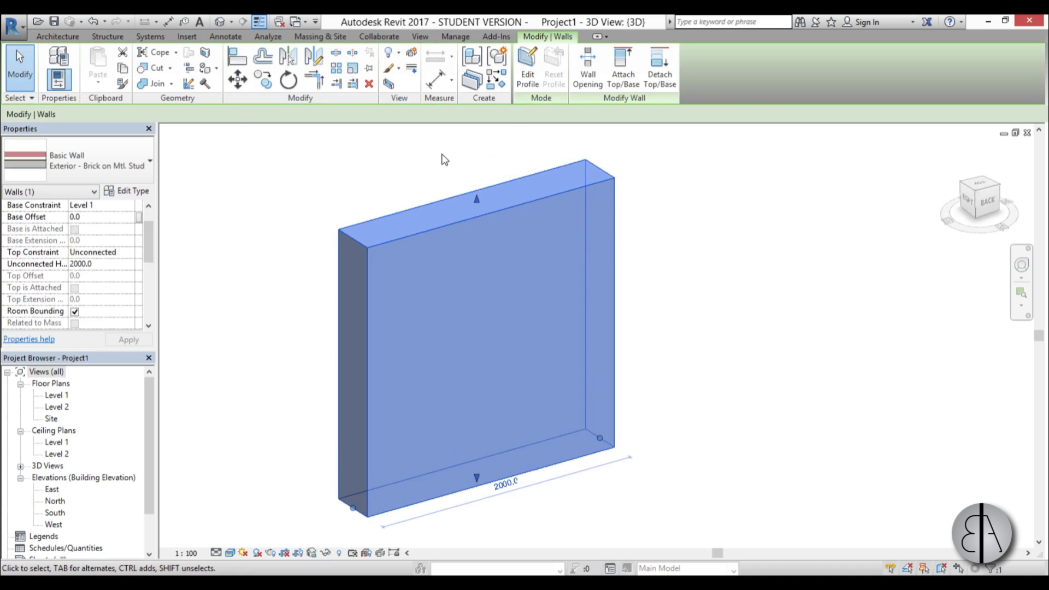
click(473, 83)
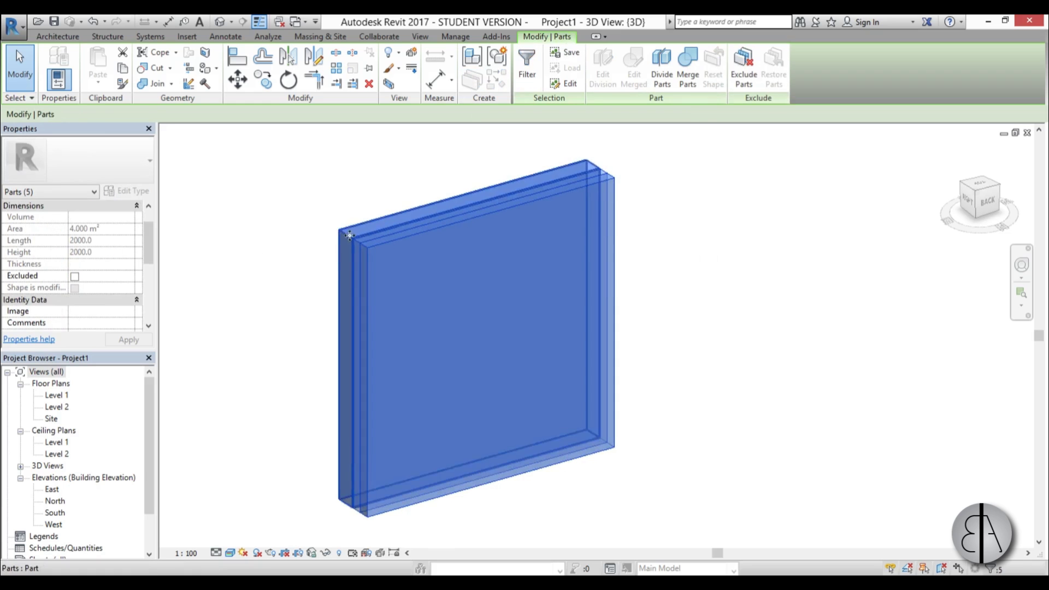
click(288, 299)
Examine the wall's separate layer parts at its top corner and from the side, including the one directly behind the brick.
shift+middle_drag(254, 347, 318, 314)
scroll(403, 290, down, 5)
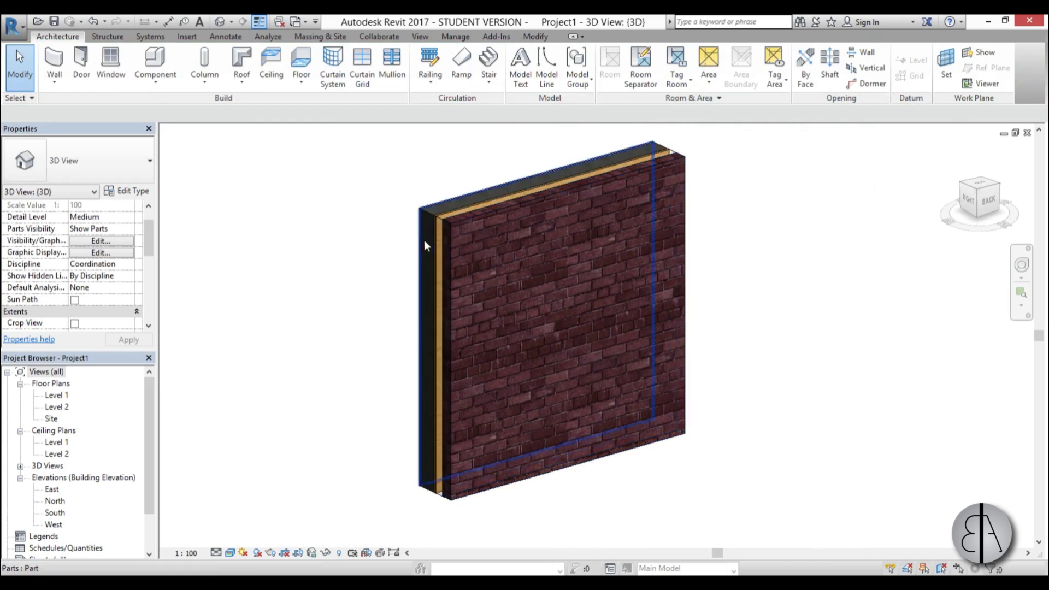
scroll(481, 216, up, 3)
scroll(480, 237, down, 3)
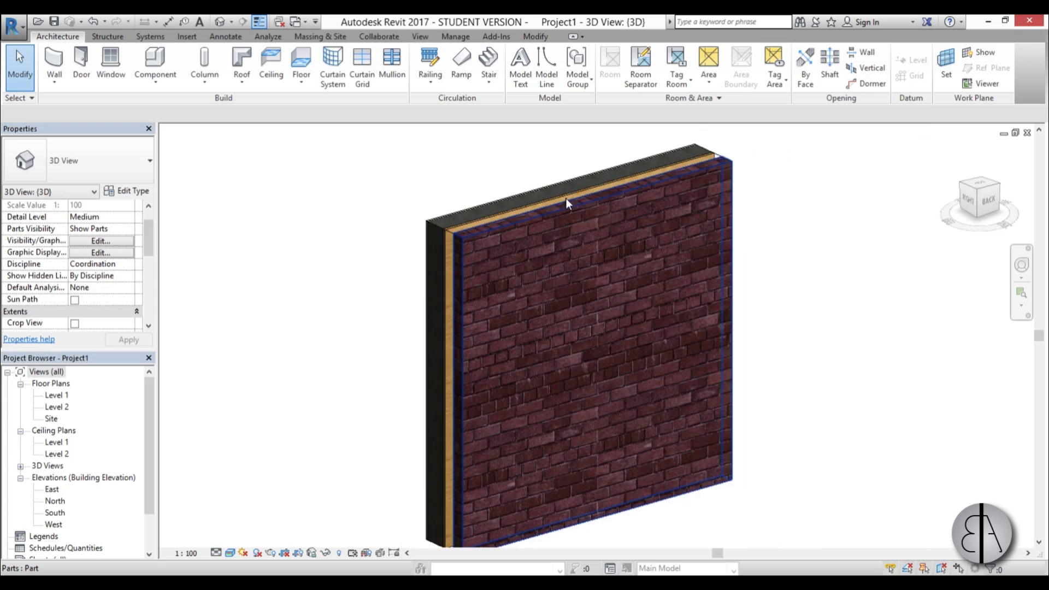
scroll(500, 273, up, 2)
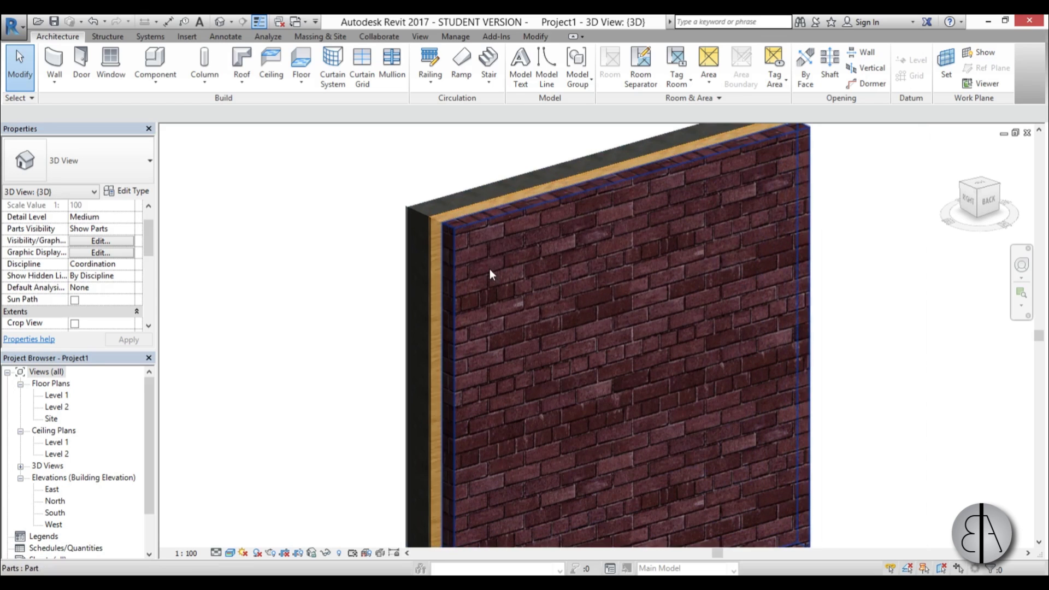
scroll(437, 214, up, 3)
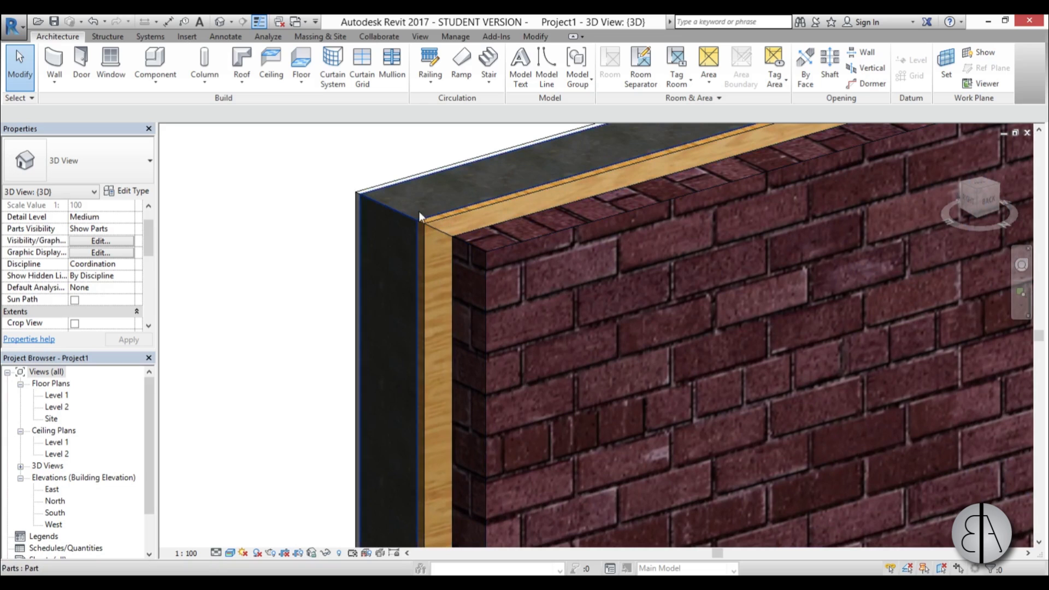
scroll(424, 222, down, 3)
middle_drag(464, 285, 461, 262)
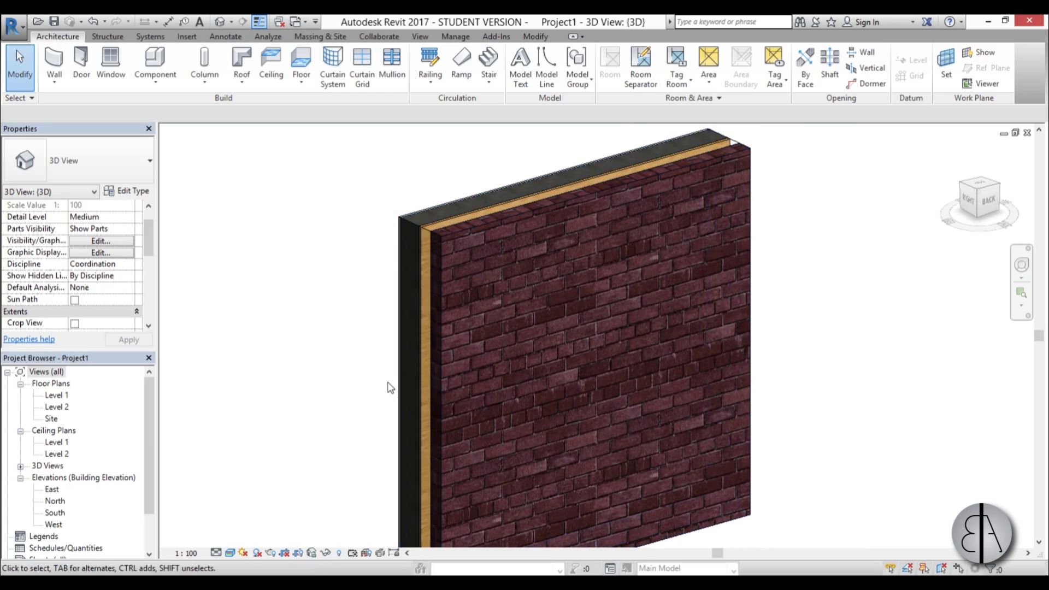
scroll(432, 224, up, 4)
scroll(417, 243, up, 1)
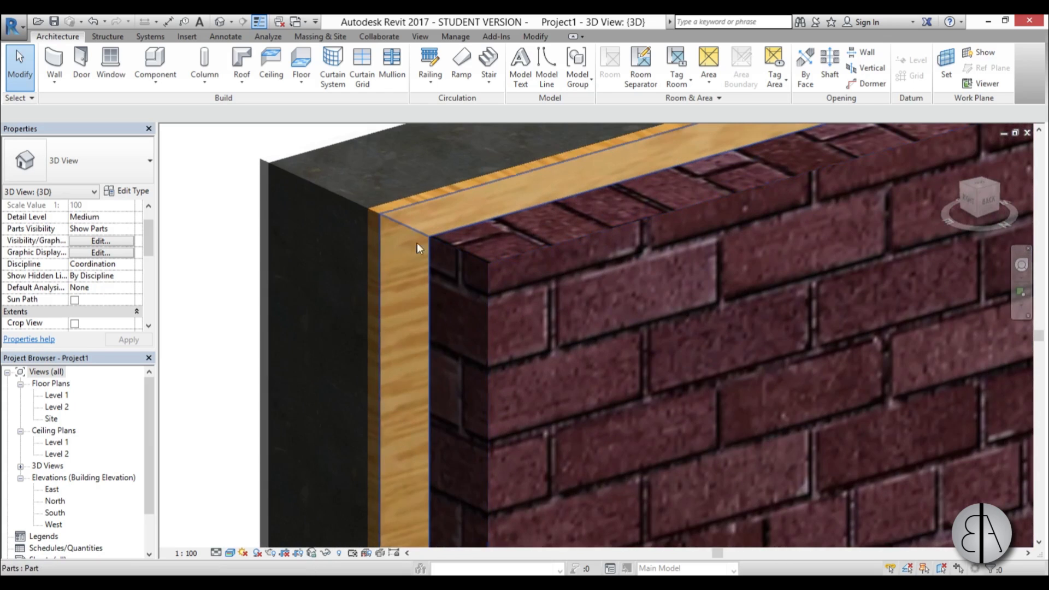
scroll(417, 239, down, 3)
click(416, 241)
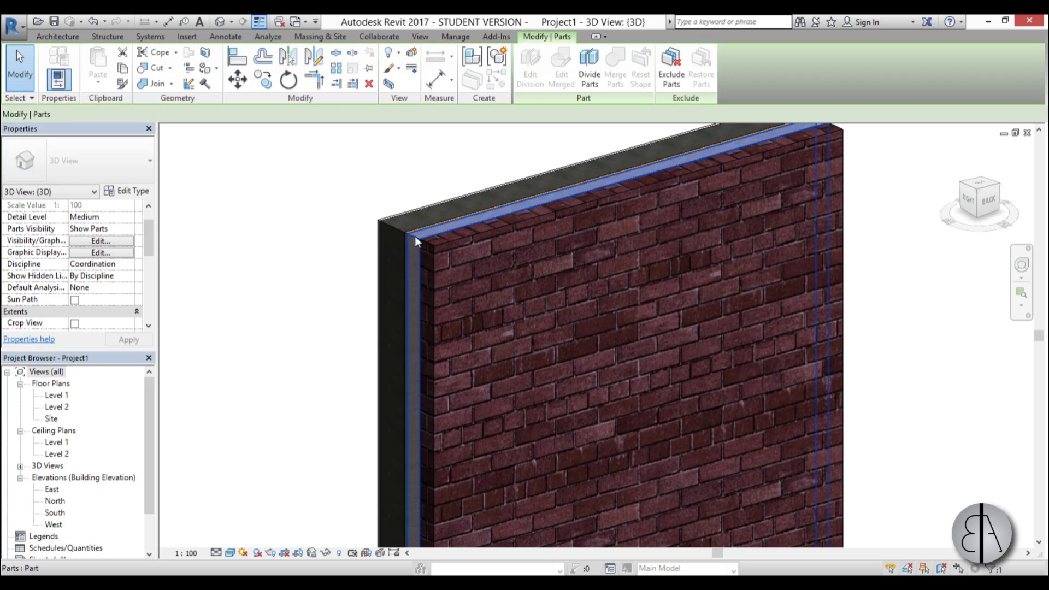
shift+middle_drag(468, 378, 607, 288)
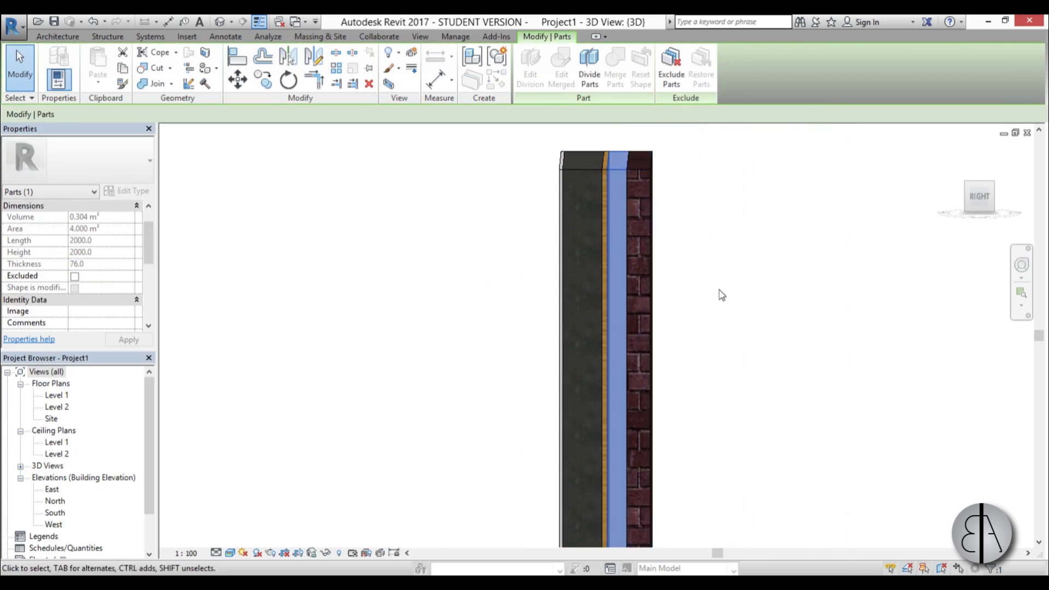
click(722, 295)
Exclude the 76 mm thick part directly behind the brick layer to leave an open gap.
shift+middle_drag(728, 342, 468, 295)
scroll(421, 196, up, 3)
click(419, 186)
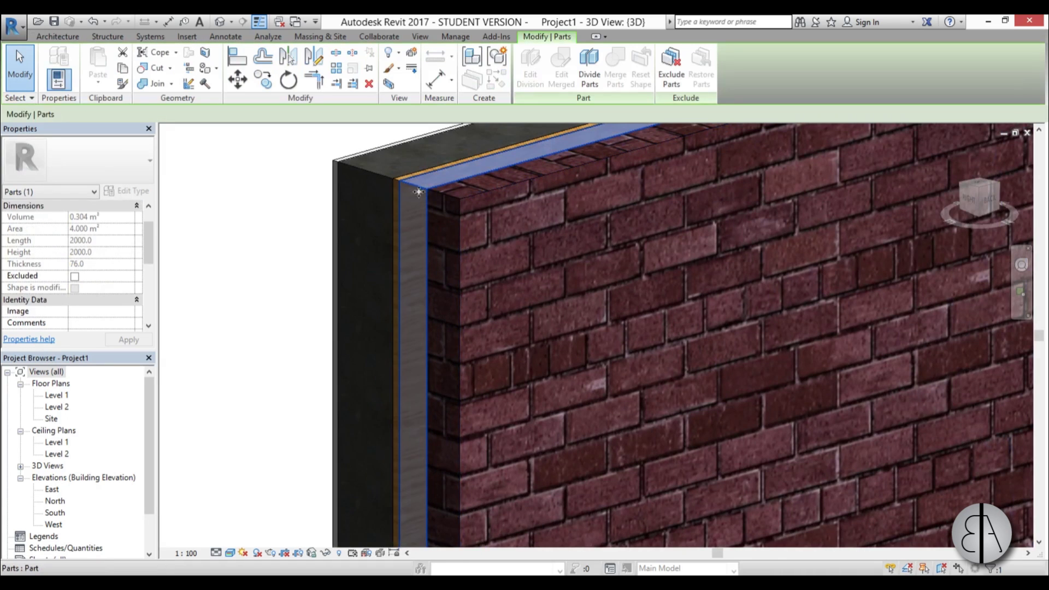
click(677, 81)
scroll(474, 245, down, 5)
shift+middle_drag(474, 245, 483, 281)
scroll(483, 244, up, 4)
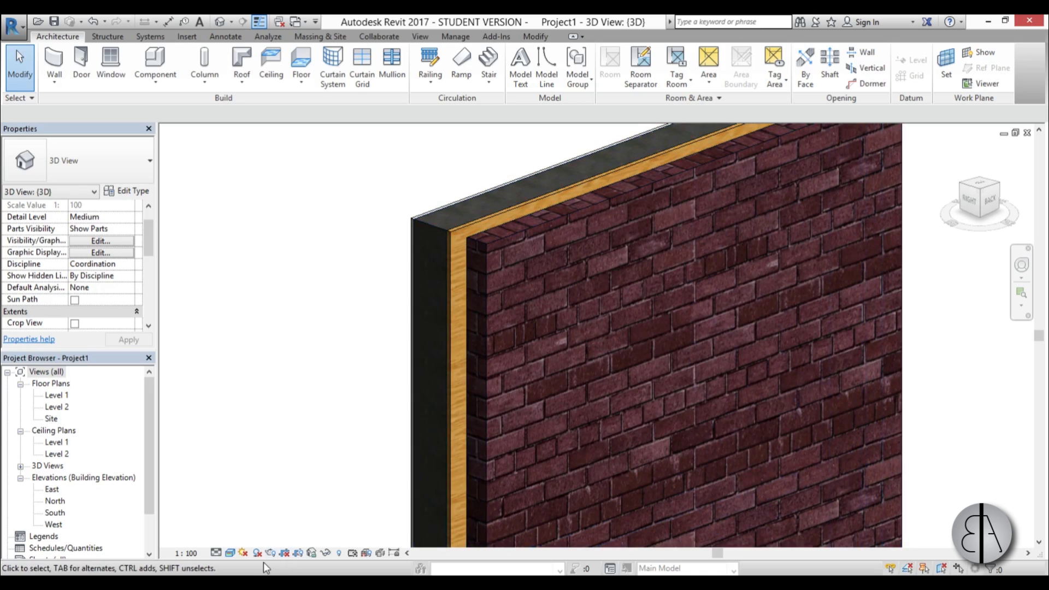
shift+middle_drag(401, 303, 350, 309)
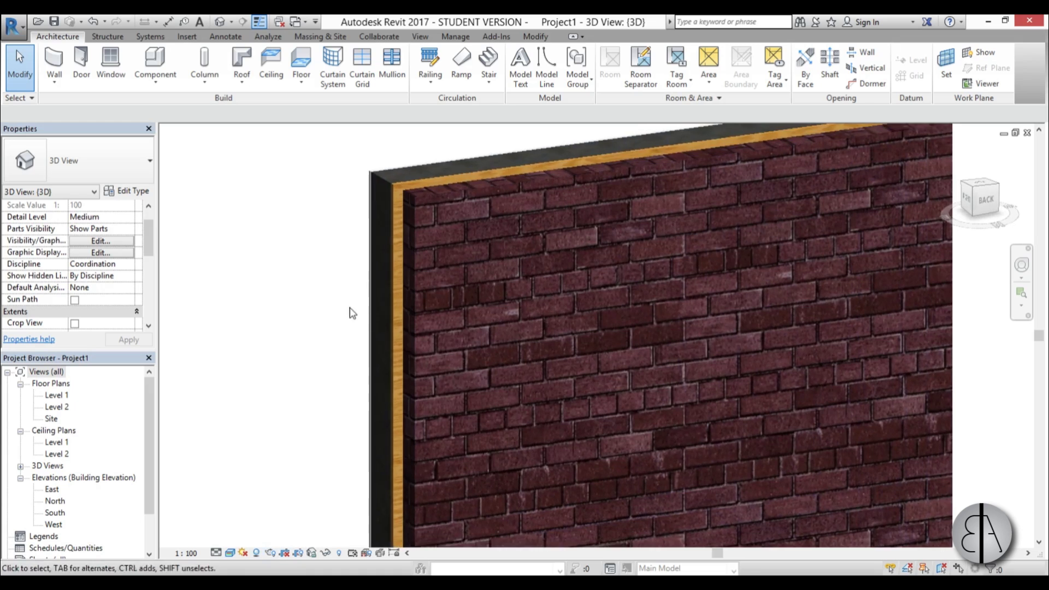
Select the 90 mm thick brick part and begin editing a sketch to divide it.
scroll(486, 212, down, 2)
shift+middle_drag(481, 282, 557, 318)
click(544, 204)
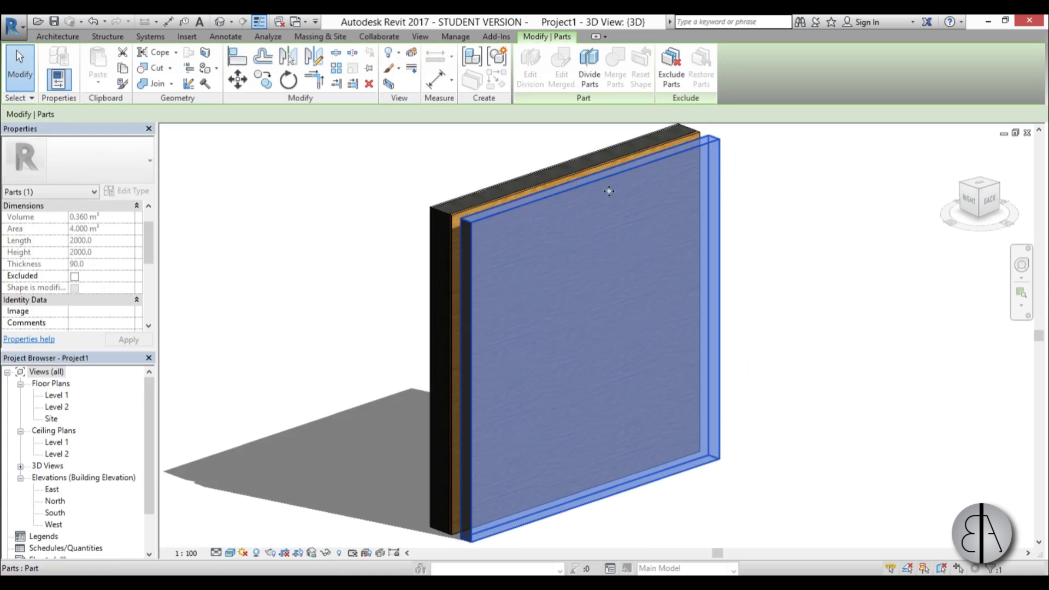
shift+middle_drag(630, 322, 609, 298)
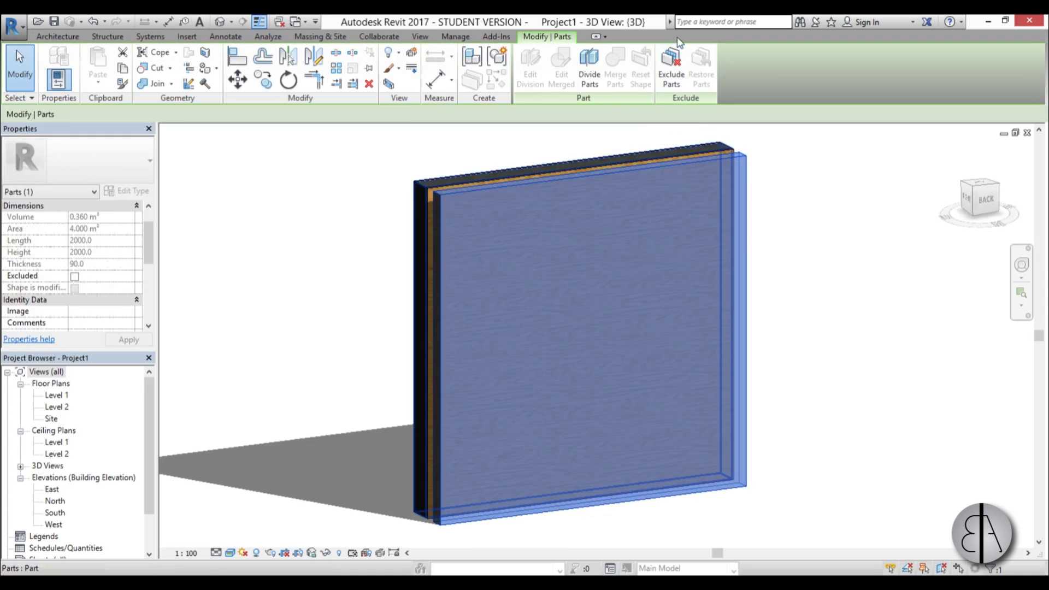
click(584, 90)
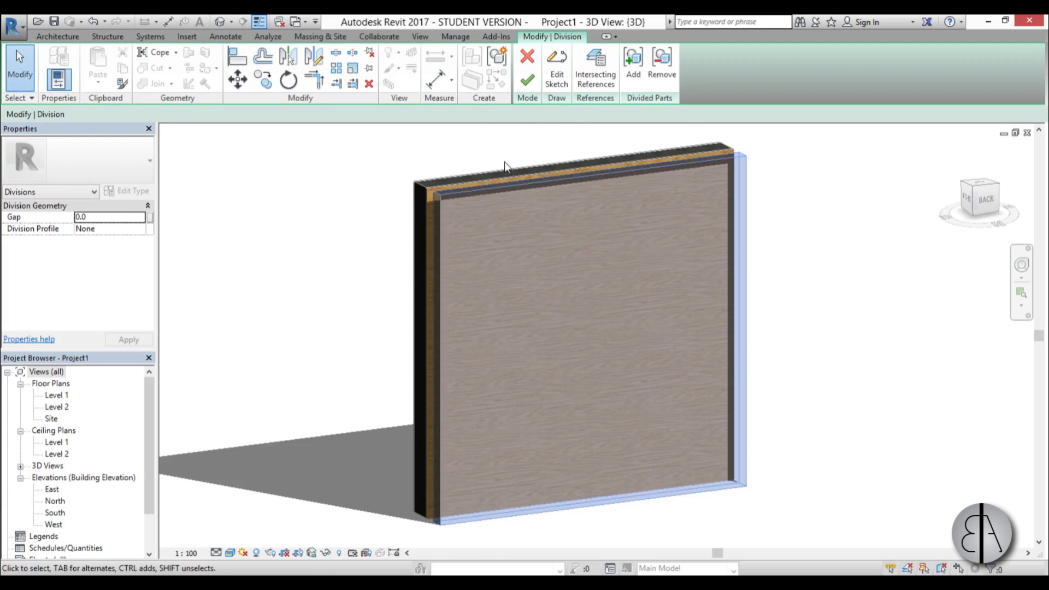
click(560, 79)
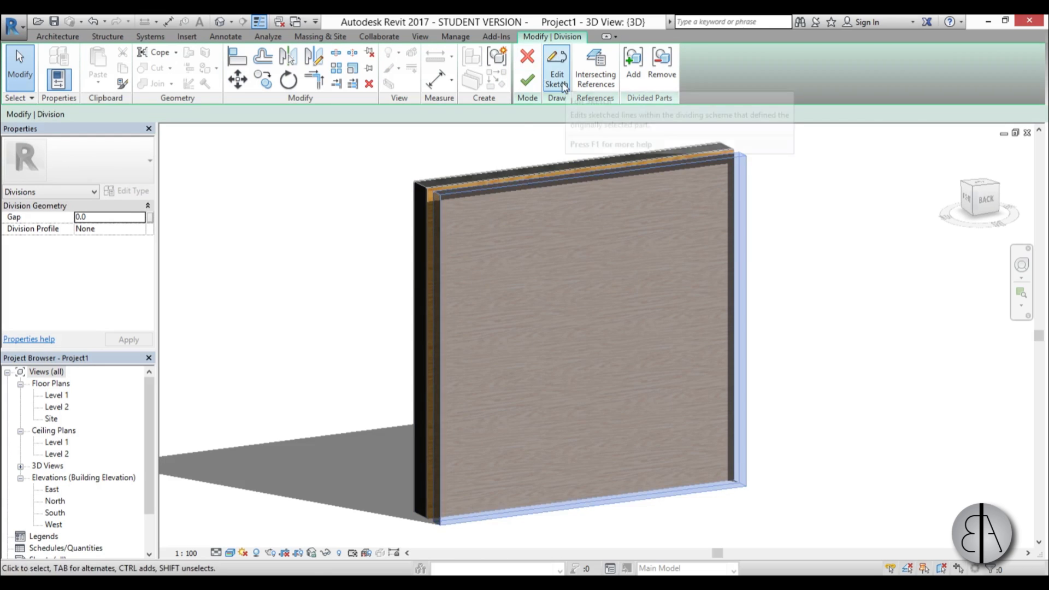
Set the sketch work plane by picking the outer face of the brick part.
middle_drag(580, 420, 566, 340)
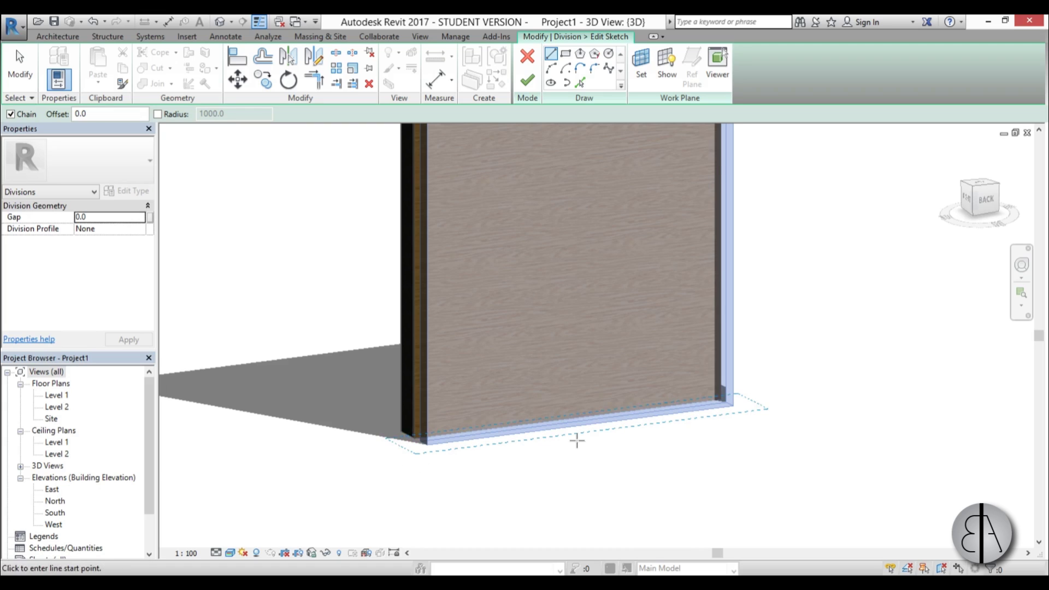
click(642, 69)
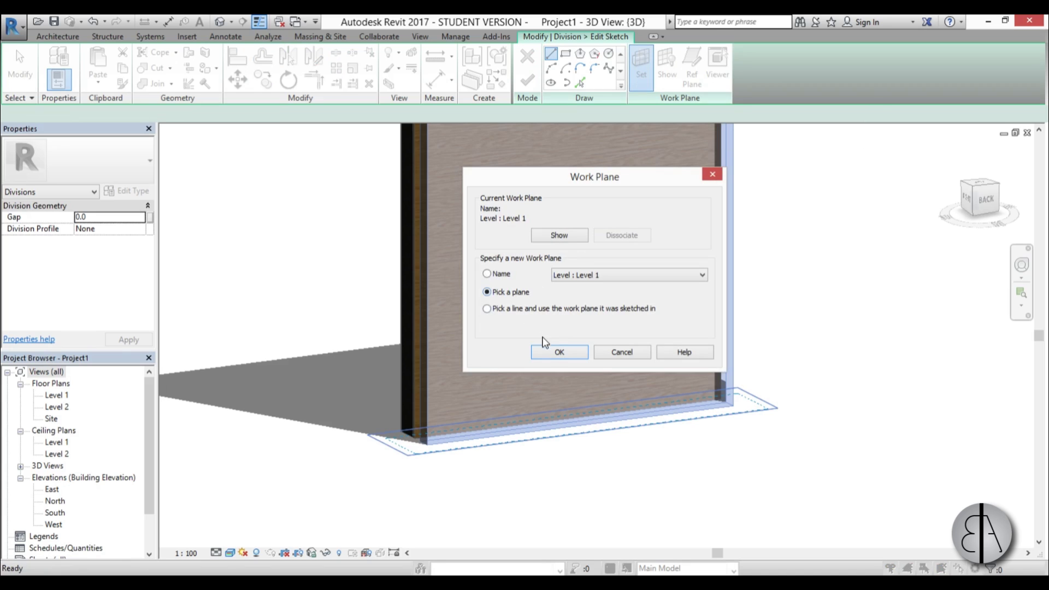
click(553, 351)
scroll(437, 300, up, 5)
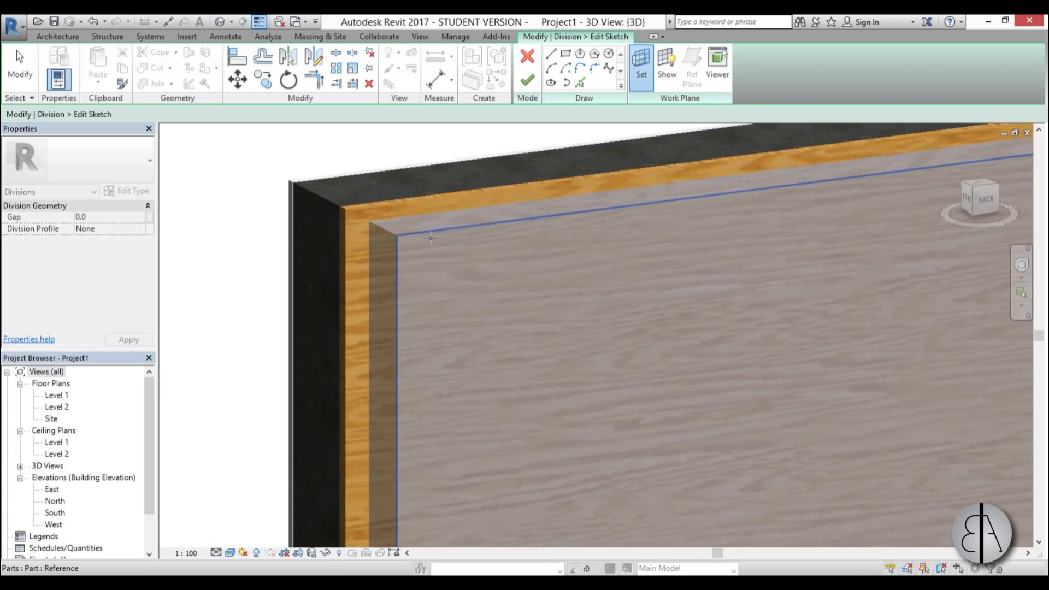
click(427, 233)
Sketch a 45° diagonal line about 1540 mm long across the brick part's upper corner at its exposed end.
scroll(427, 233, down, 6)
shift+middle_drag(524, 323, 491, 281)
scroll(469, 253, up, 3)
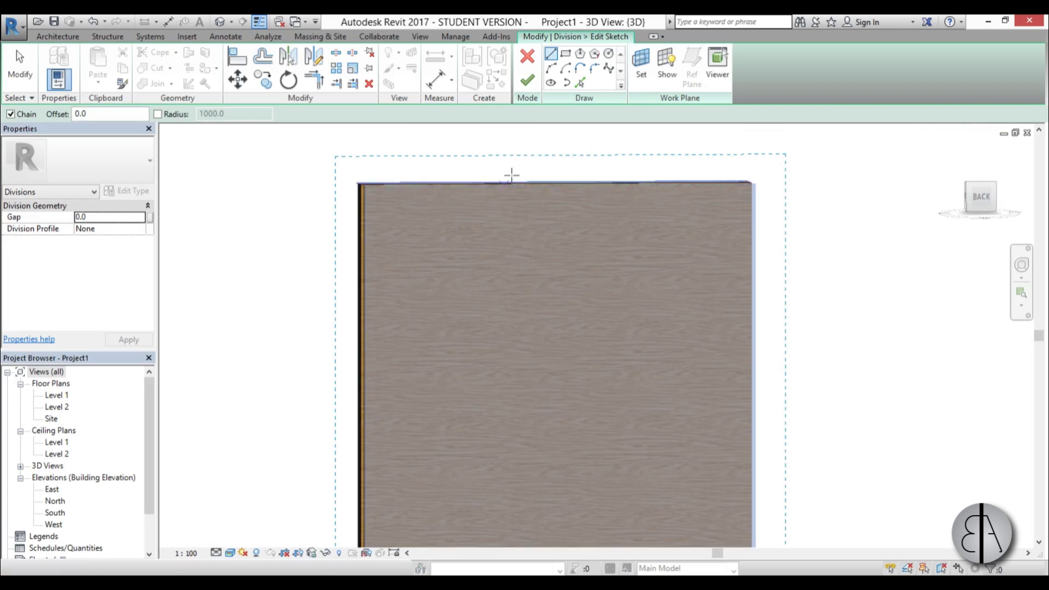
scroll(327, 156, down, 3)
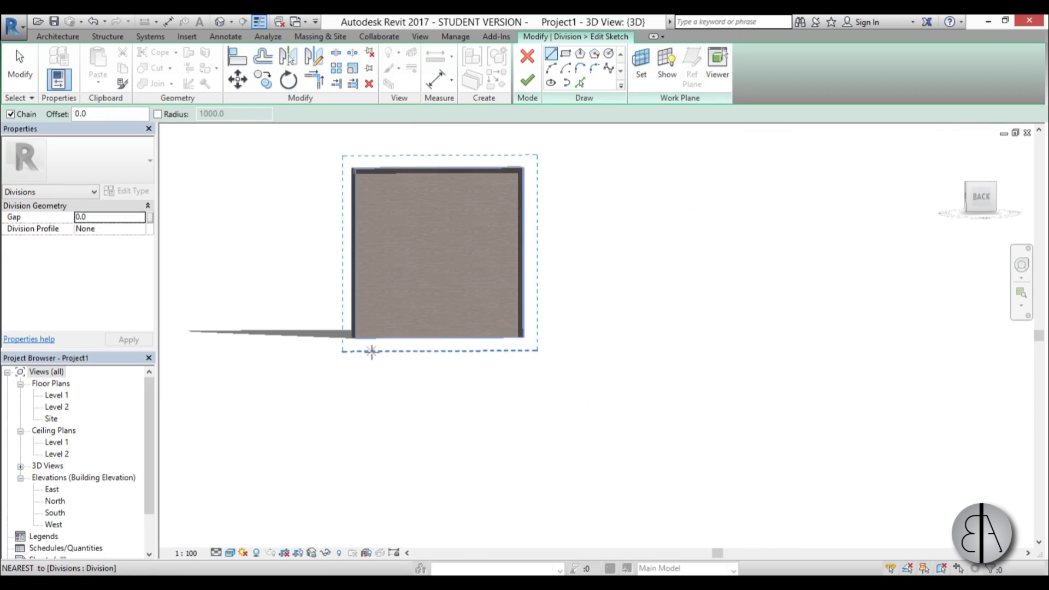
shift+middle_drag(393, 288, 449, 309)
scroll(432, 224, up, 2)
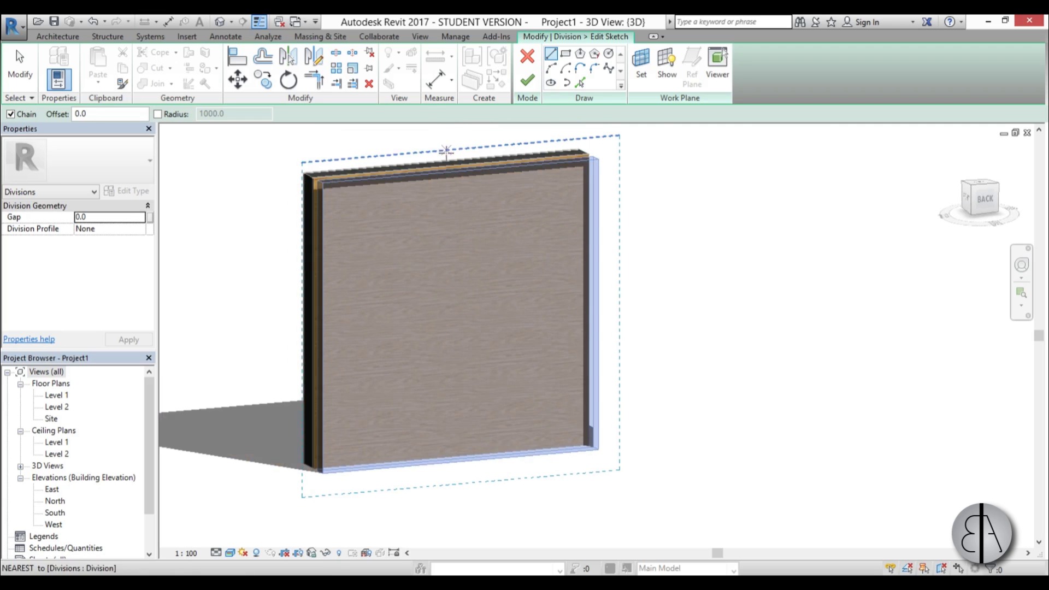
click(462, 148)
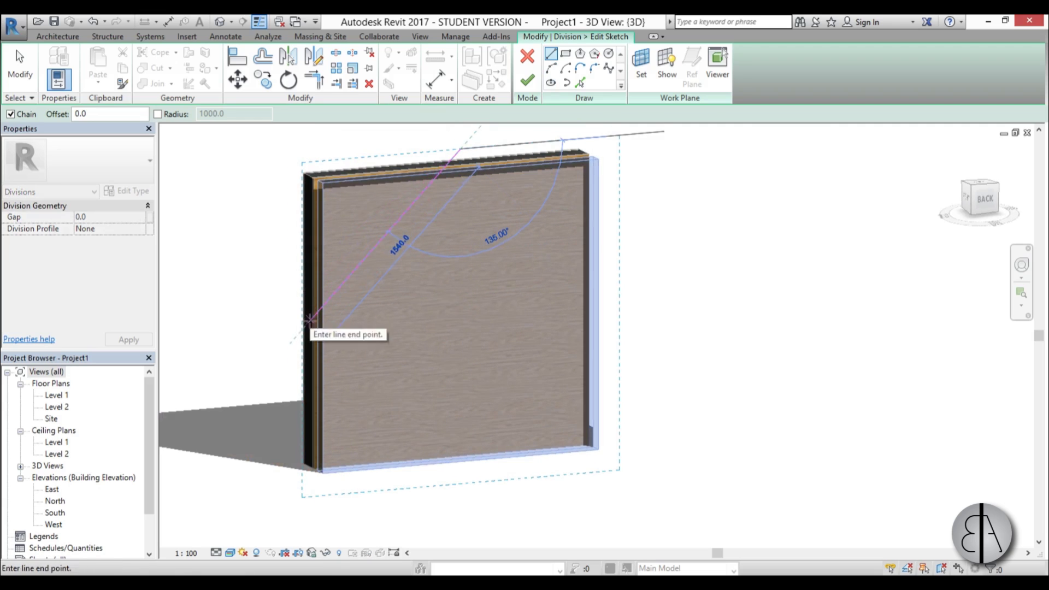
click(305, 328)
key(Escape)
key(Escape)
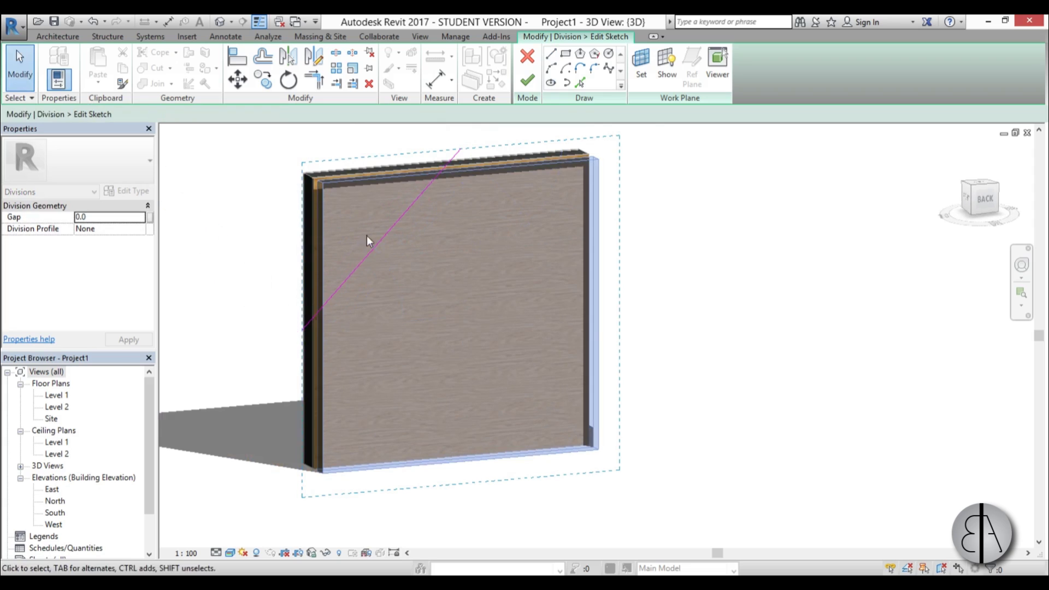
Reposition and lengthen the diagonal line to about 1927 mm so it crosses both brick edges, and complete the division.
mouse_move(387, 239)
mouse_down()
mouse_move(401, 257)
mouse_move(382, 254)
mouse_up()
drag(303, 346, 288, 361)
middle_drag(368, 368, 305, 453)
drag(401, 253, 418, 232)
scroll(498, 176, down, 2)
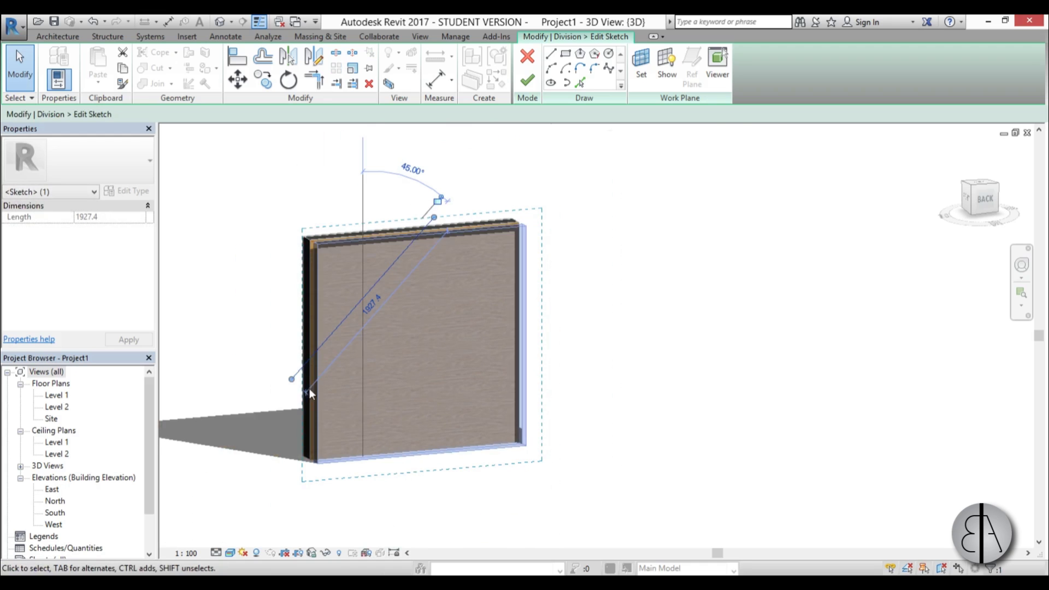
scroll(310, 390, up, 5)
middle_drag(496, 249, 522, 319)
scroll(519, 314, down, 3)
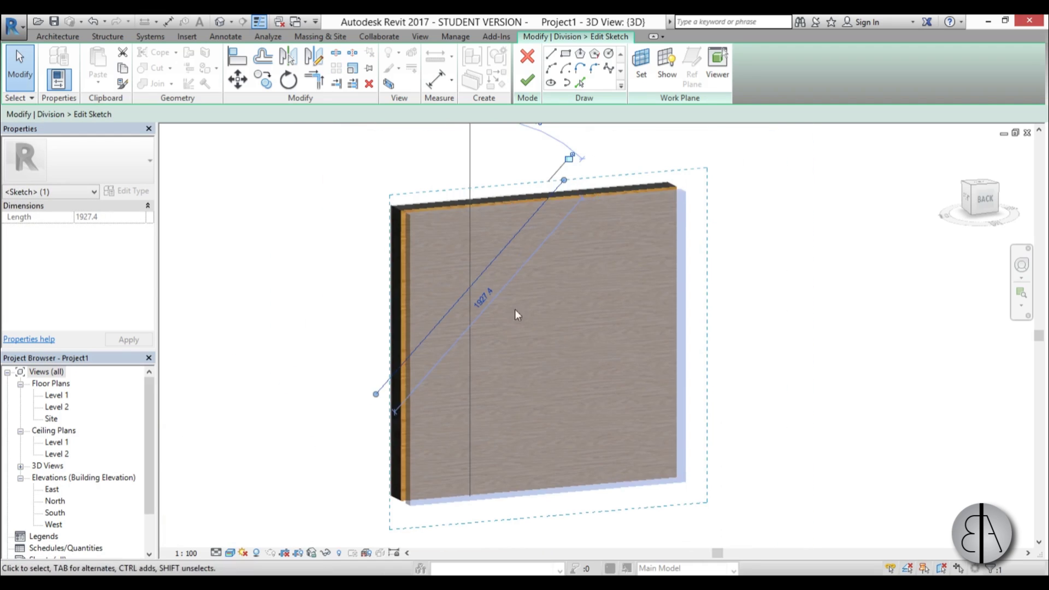
click(528, 82)
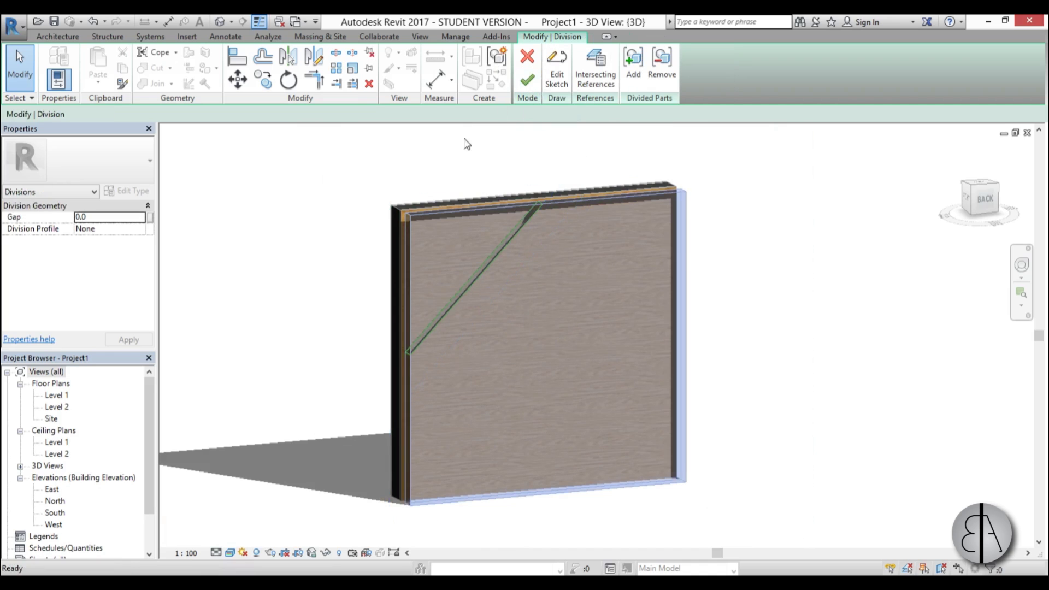
scroll(451, 251, up, 3)
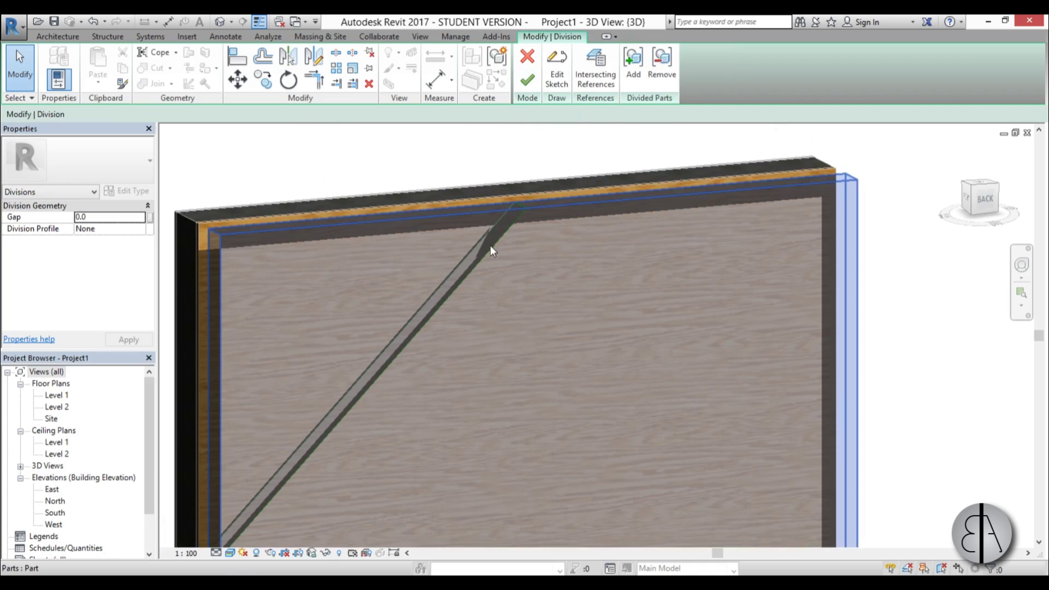
click(527, 88)
Exclude the triangular corner piece of the divided brick part to expose the wood layer behind it.
scroll(451, 159, down, 3)
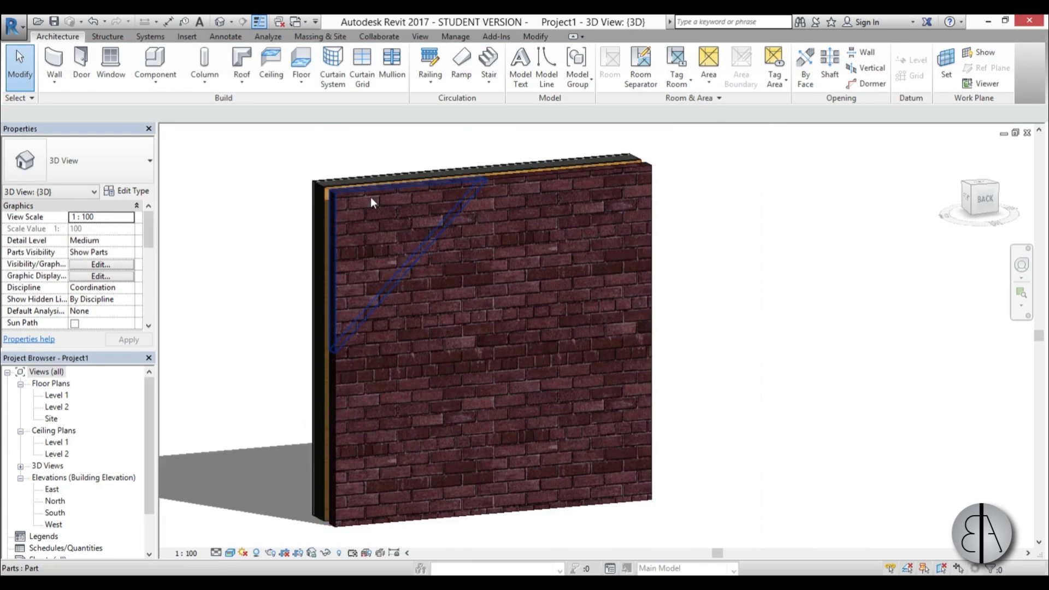
click(370, 197)
shift+middle_drag(391, 234, 494, 316)
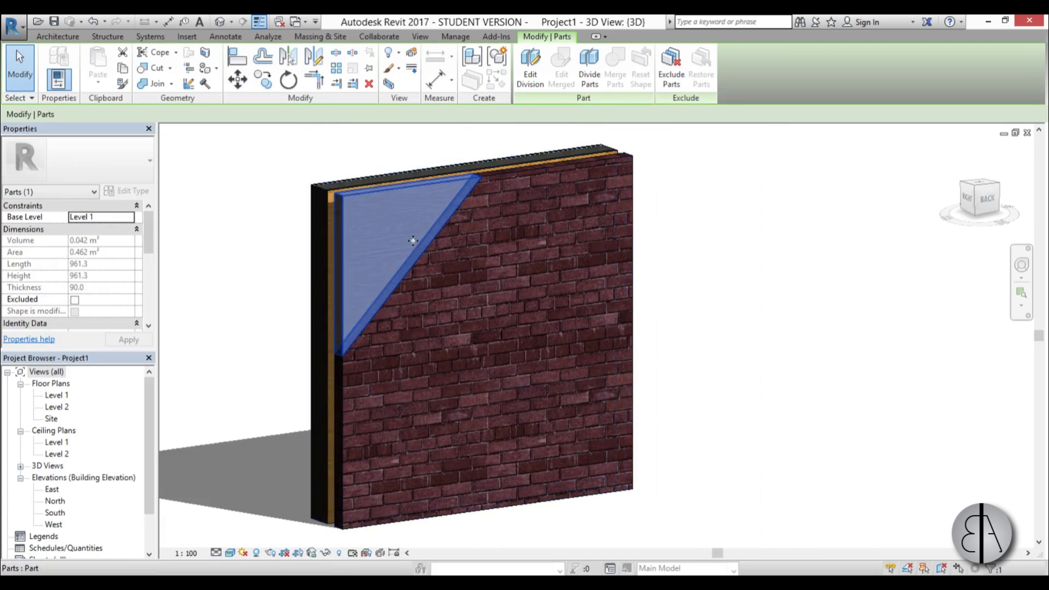
click(671, 83)
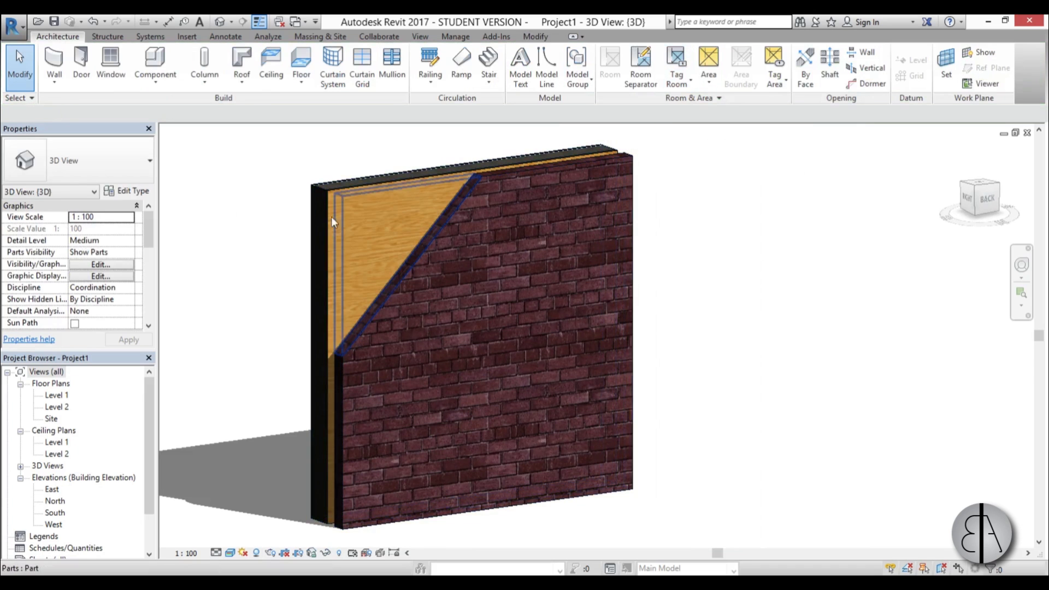
Select the 19 mm thick wood part behind the brick and begin editing a sketch to divide it.
shift+middle_drag(408, 280, 430, 286)
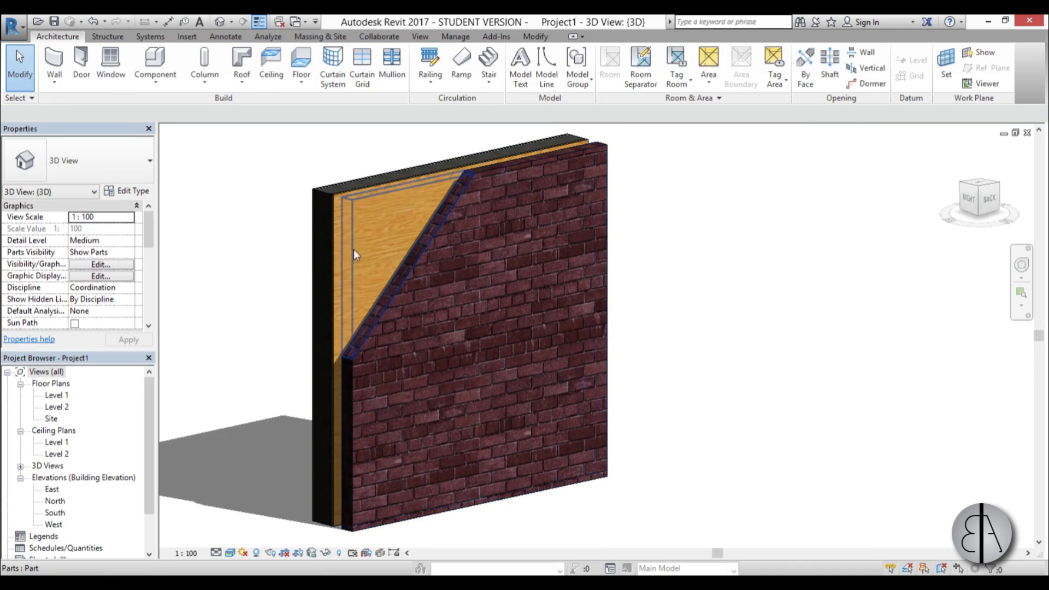
scroll(351, 196, up, 2)
click(328, 192)
key(Escape)
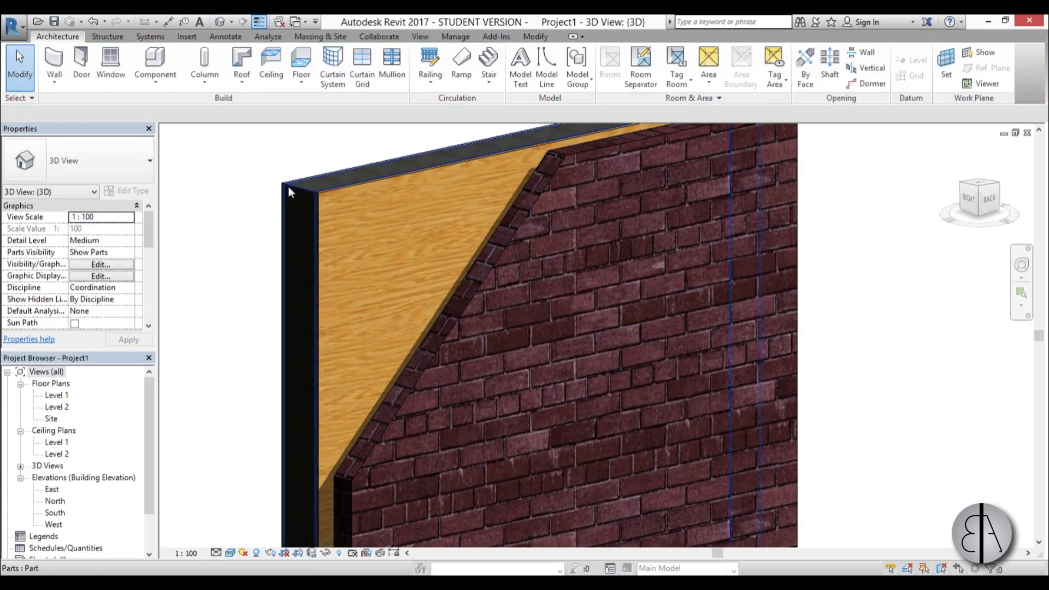
scroll(306, 190, up, 3)
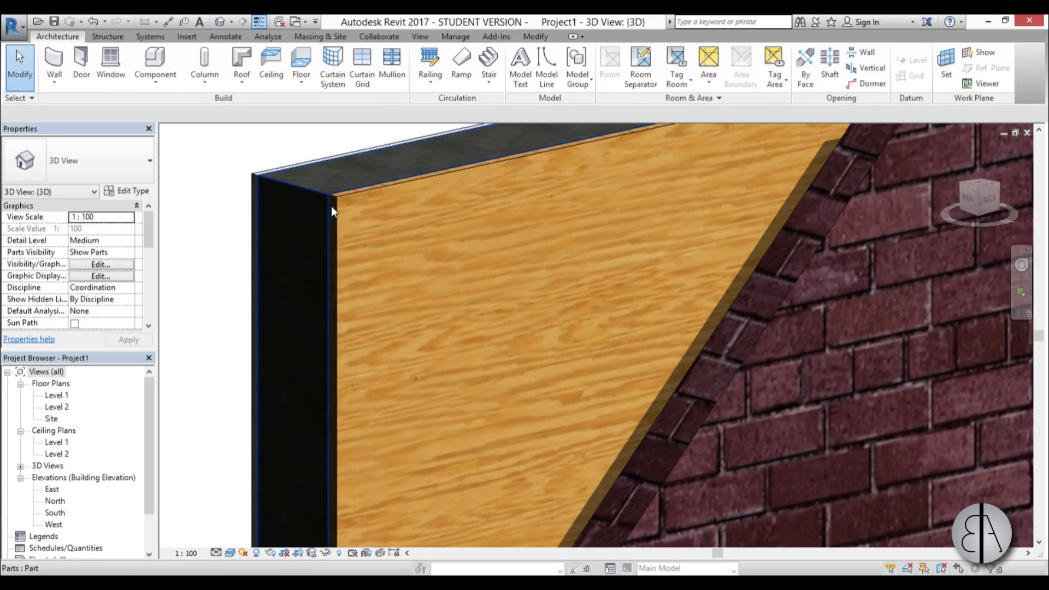
scroll(333, 205, up, 3)
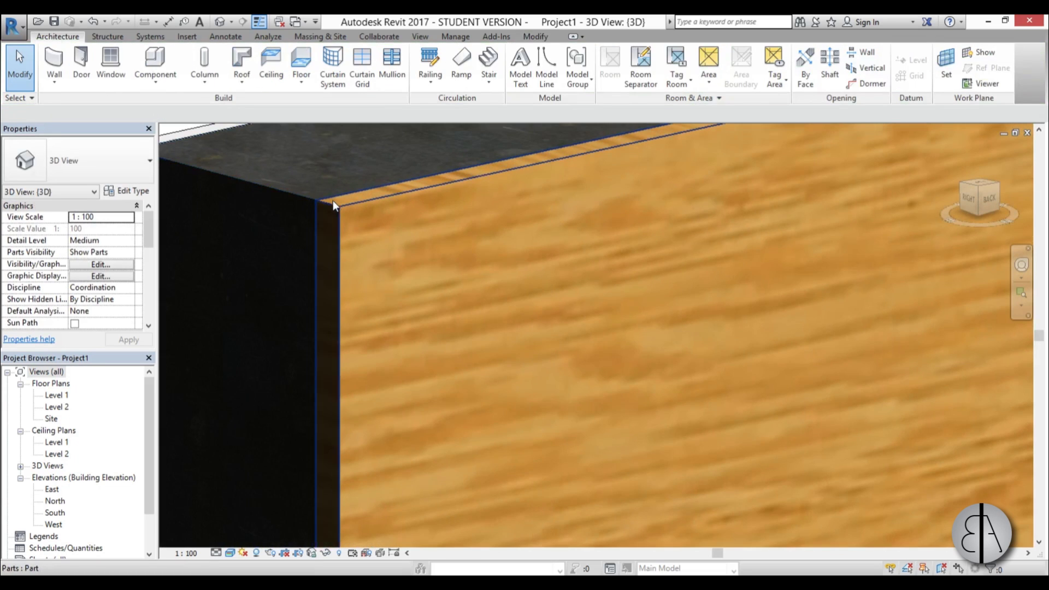
click(334, 203)
scroll(334, 204, down, 4)
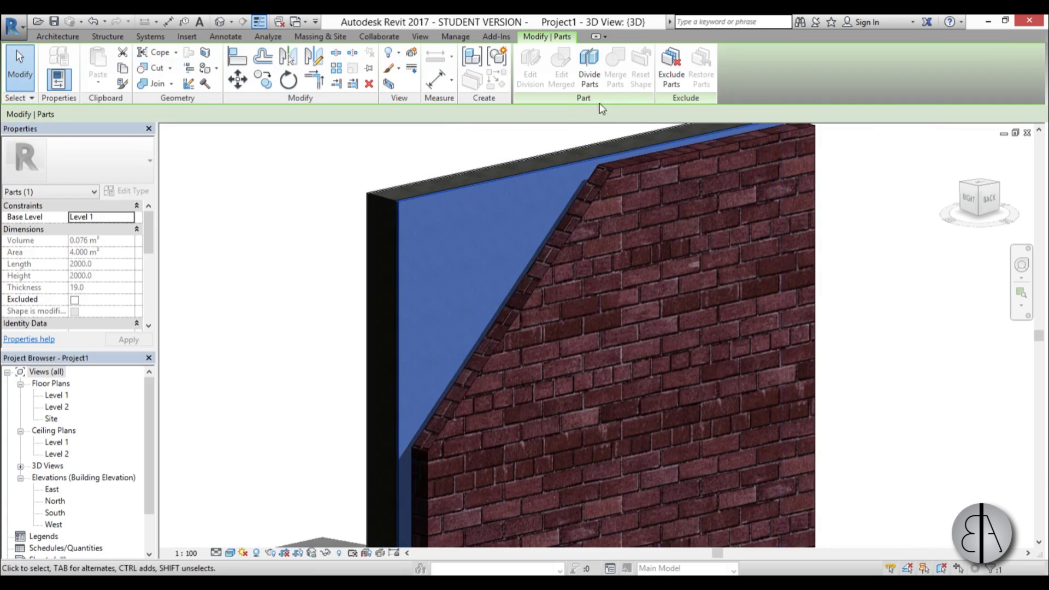
click(596, 86)
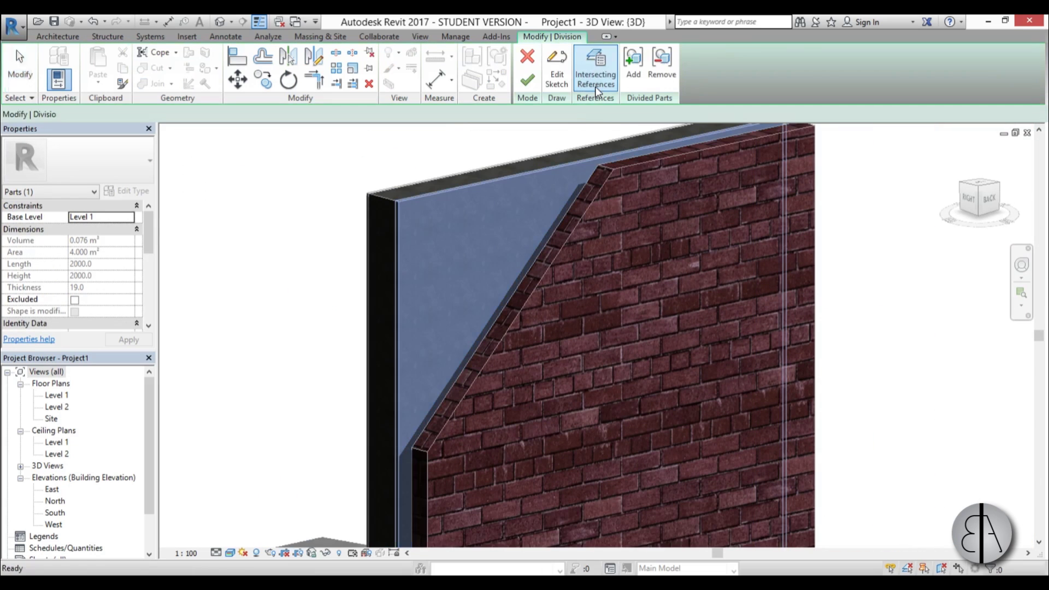
click(559, 89)
Set the sketch work plane by picking the face of the 19 mm wood part.
click(641, 81)
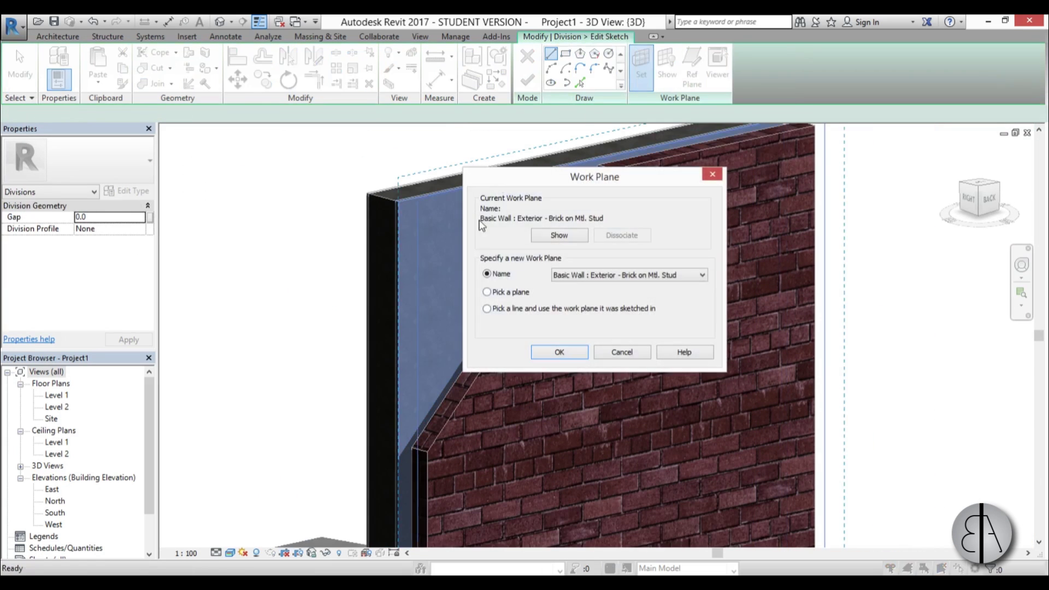
click(488, 293)
click(559, 352)
scroll(390, 218, up, 5)
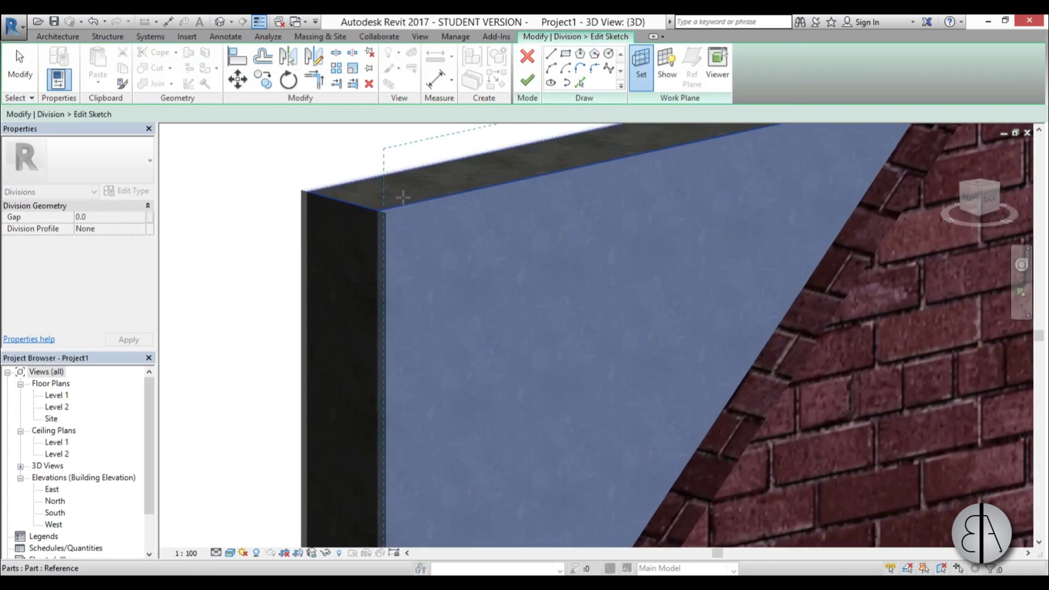
click(386, 210)
Create a sketch line from the brick's diagonal cut edge and shift it parallel toward the wall's upper corner.
scroll(387, 209, down, 6)
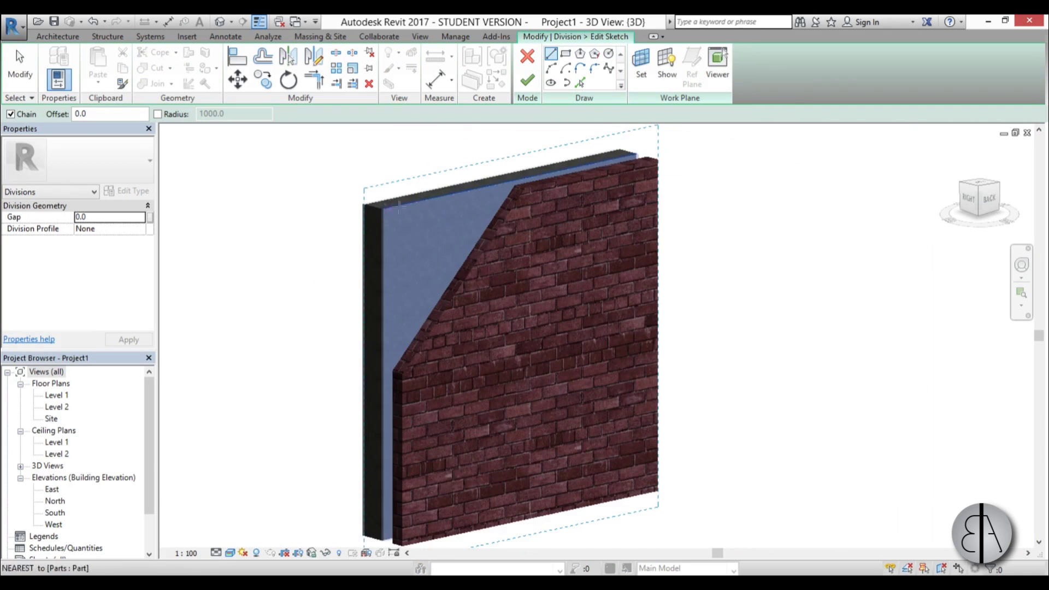
click(581, 83)
scroll(470, 257, up, 3)
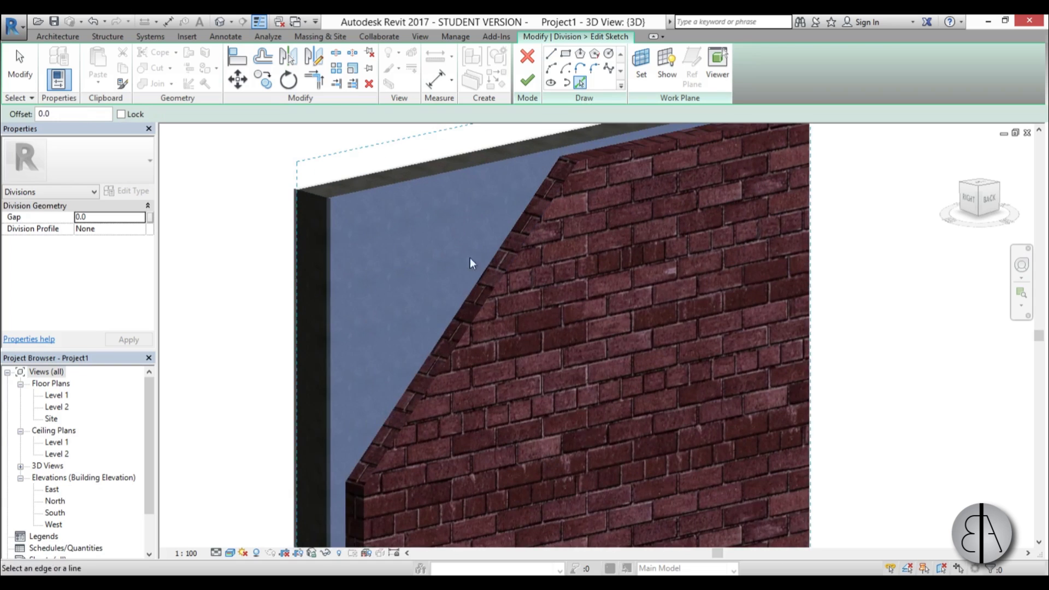
click(491, 281)
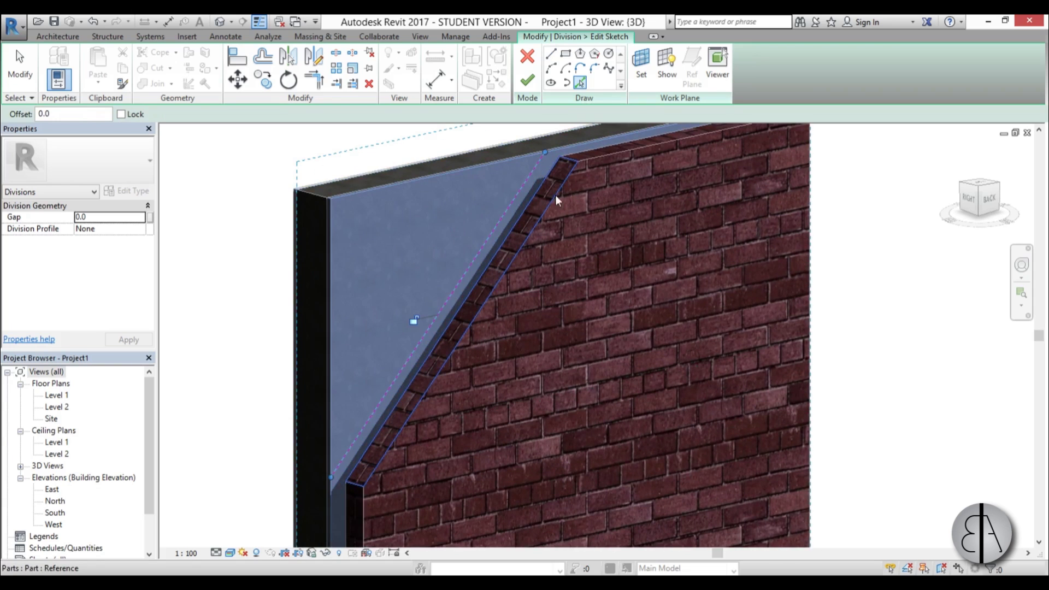
click(19, 75)
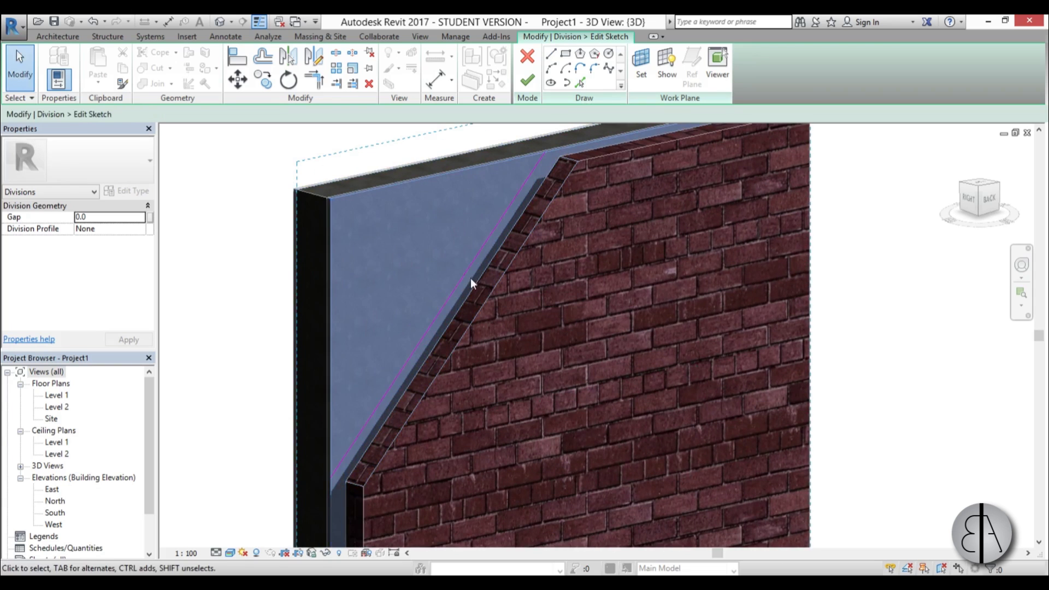
drag(467, 277, 441, 263)
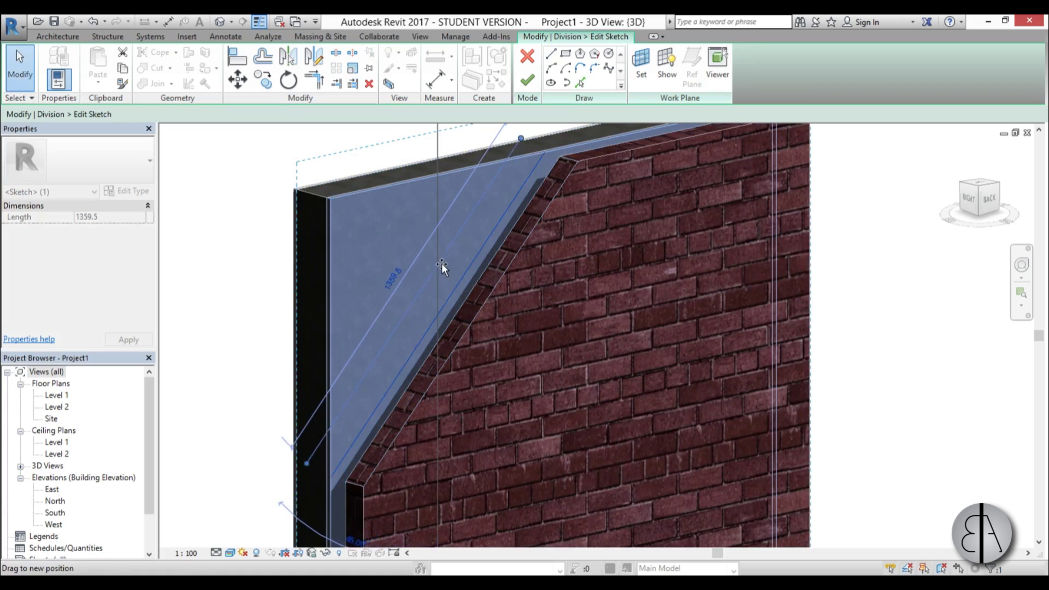
Extend both ends of the diagonal line past the wood part's edges to a length of 1800 mm and complete the division.
scroll(474, 267, down, 5)
shift+middle_drag(507, 339, 438, 287)
scroll(481, 235, up, 1)
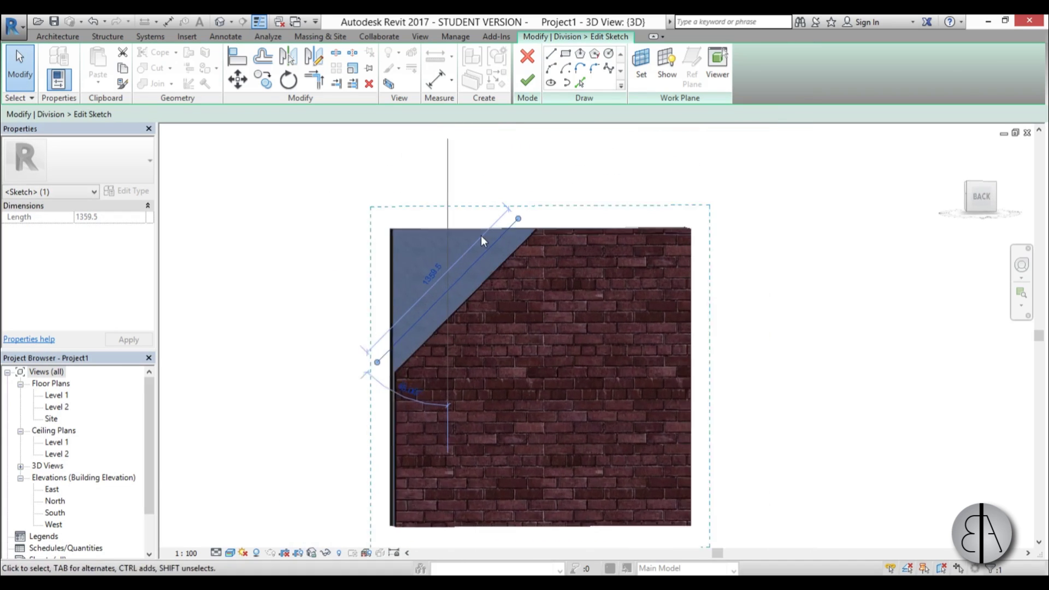
drag(527, 214, 563, 179)
mouse_move(343, 404)
mouse_down()
mouse_move(307, 422)
mouse_move(313, 427)
mouse_up()
drag(385, 363, 384, 357)
scroll(506, 324, down, 3)
shift+middle_drag(502, 345, 529, 364)
scroll(492, 298, up, 3)
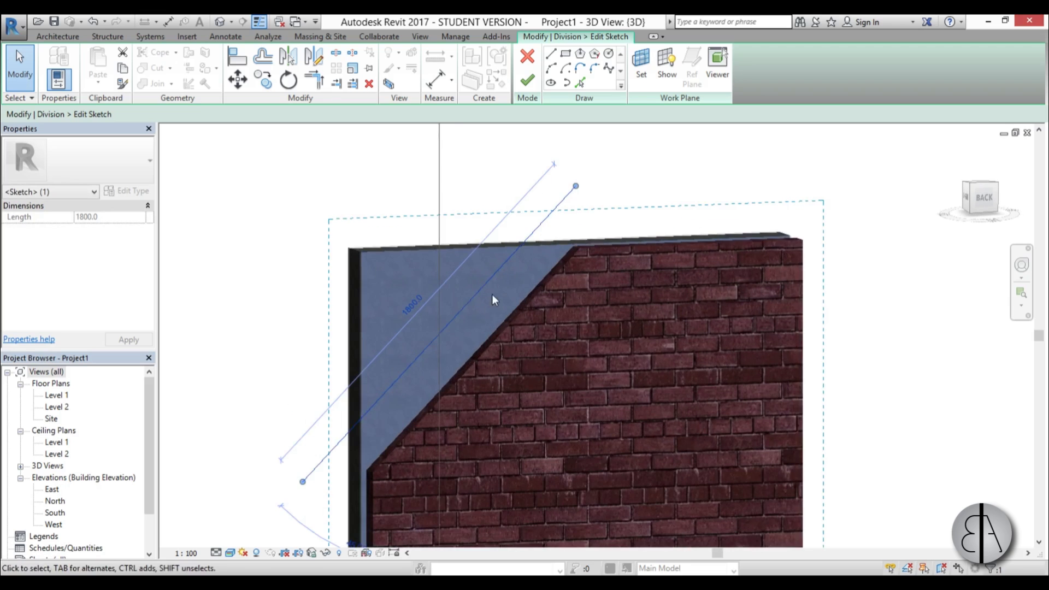
click(533, 83)
click(527, 82)
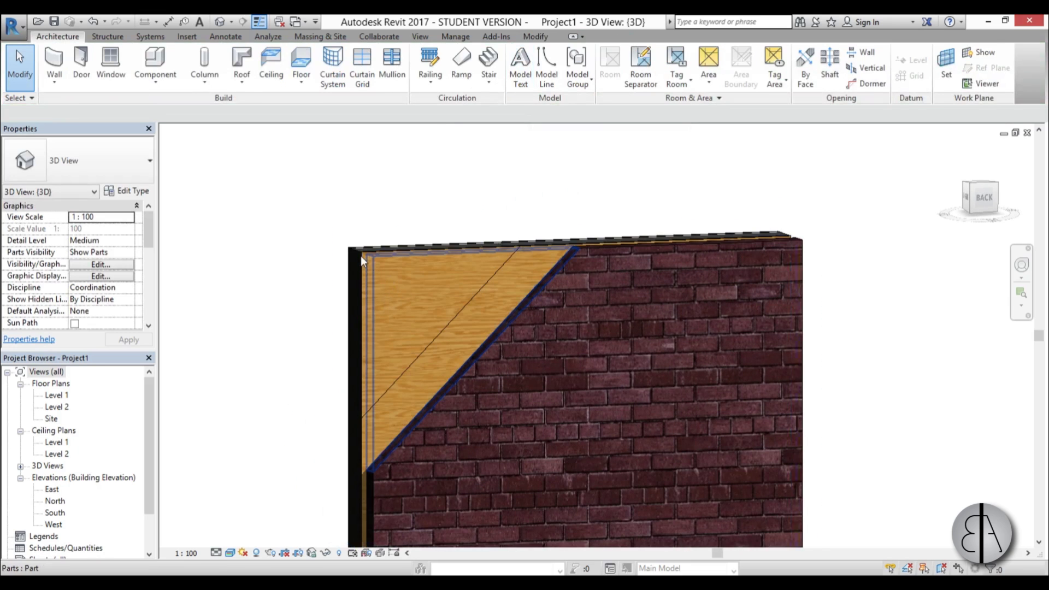
Exclude the triangular corner piece of the 19 mm wood part to expose the layer behind it.
scroll(360, 256, up, 4)
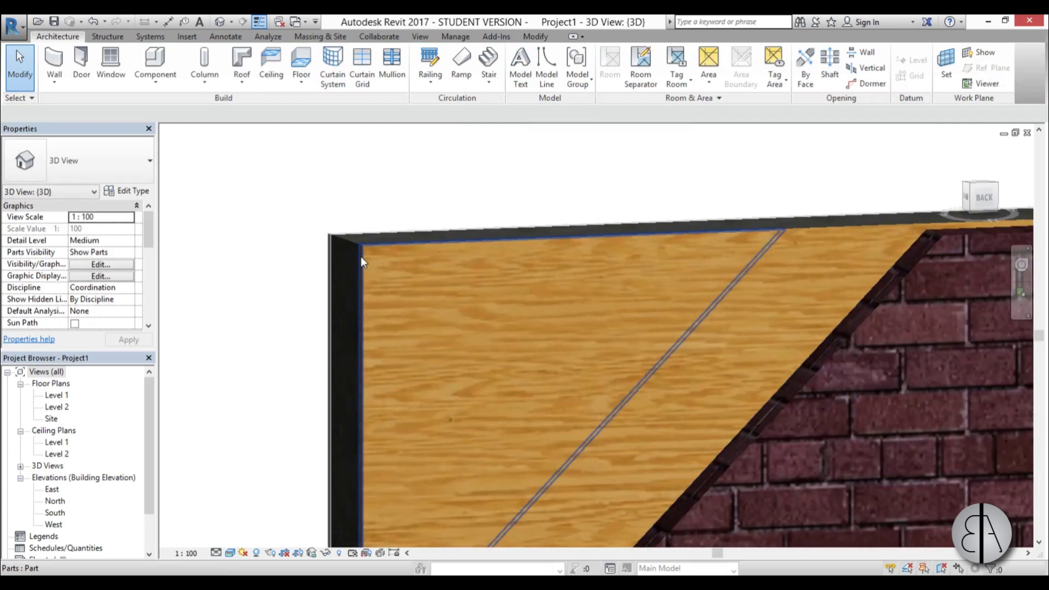
click(363, 258)
scroll(354, 156, down, 3)
click(677, 61)
scroll(558, 193, down, 4)
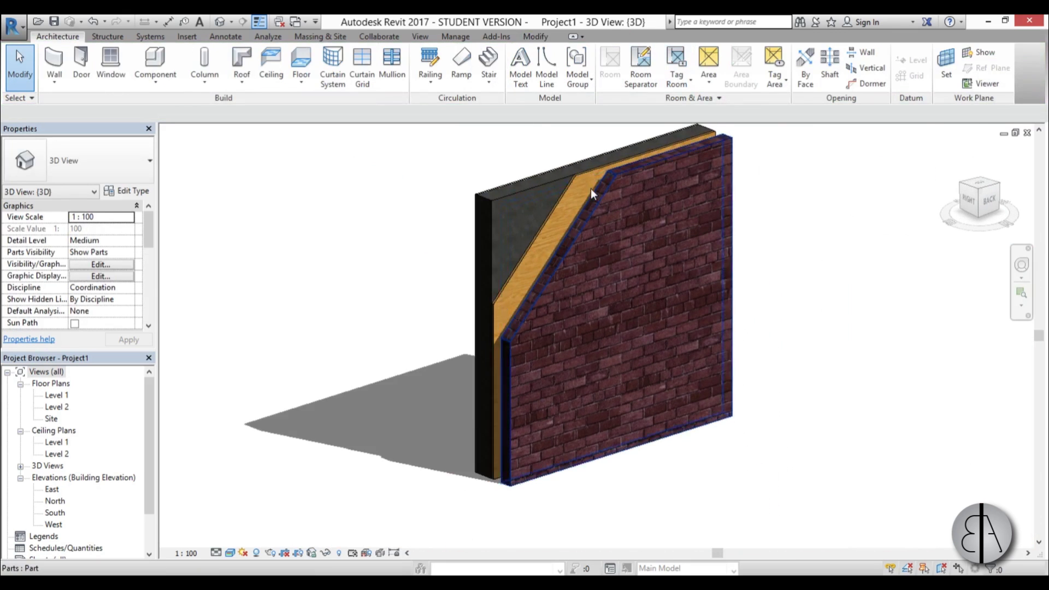
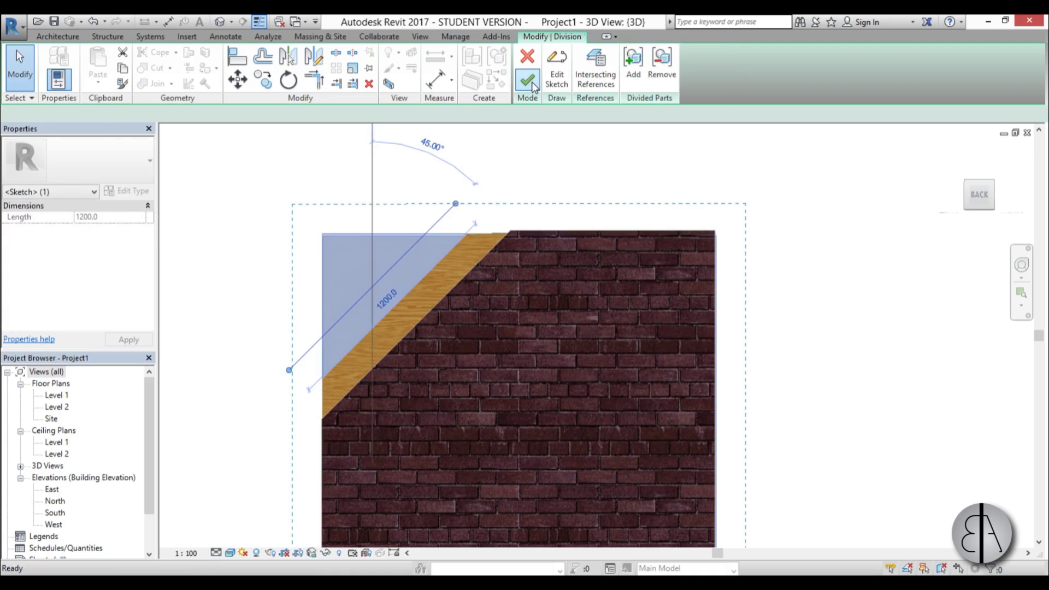
Complete the diagonal division of the dark 152 mm layer and exclude its triangular corner piece.
click(529, 82)
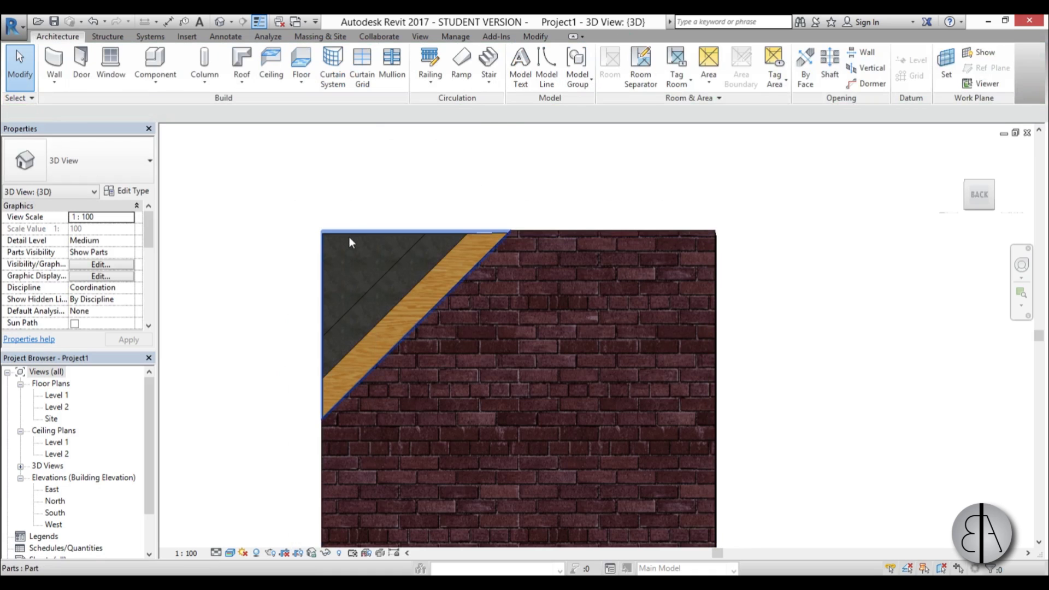
shift+middle_drag(340, 243, 297, 226)
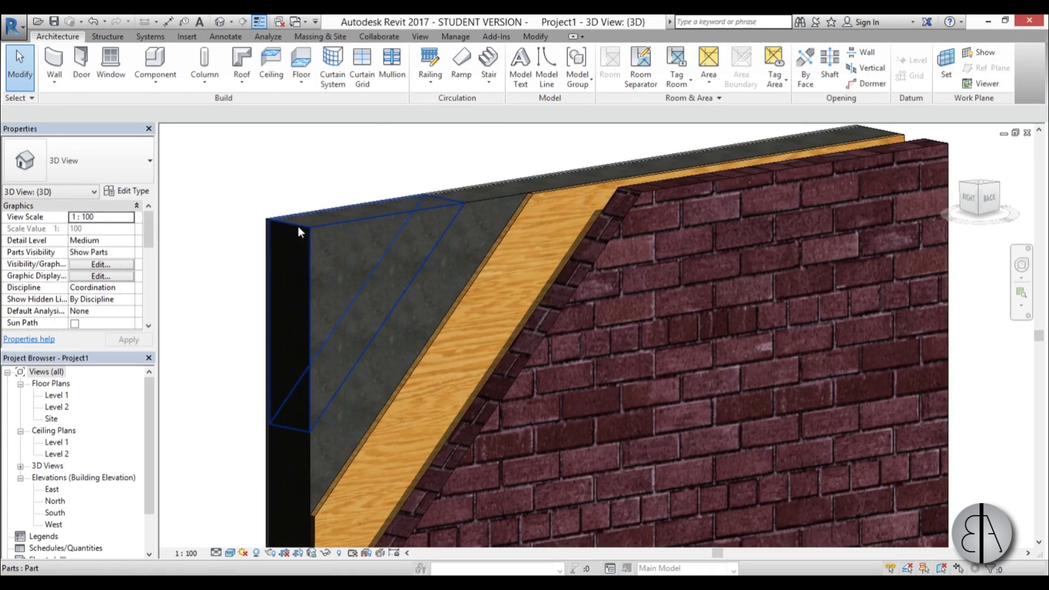
click(297, 226)
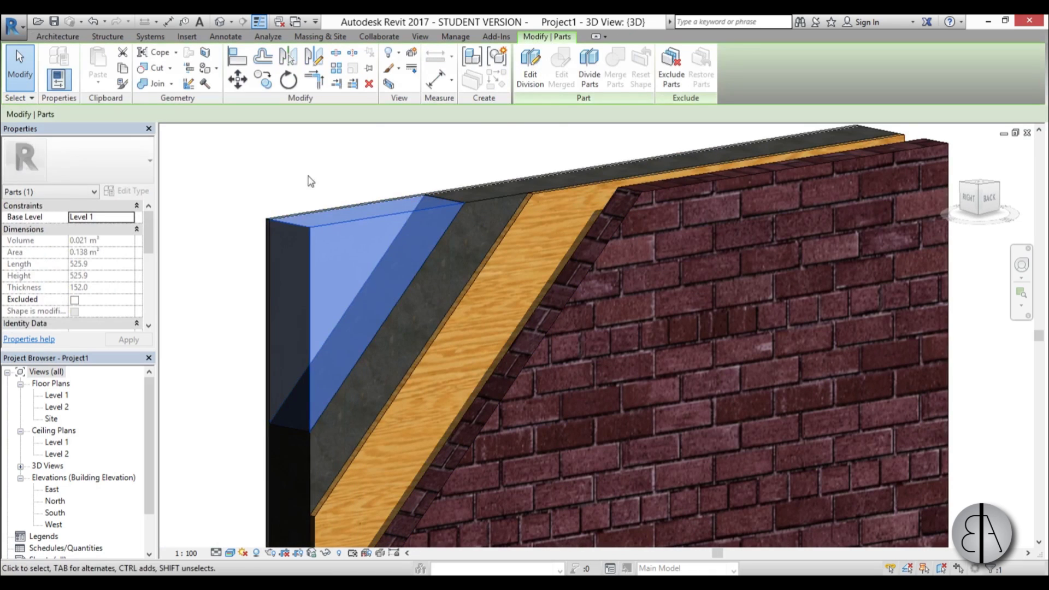
click(673, 83)
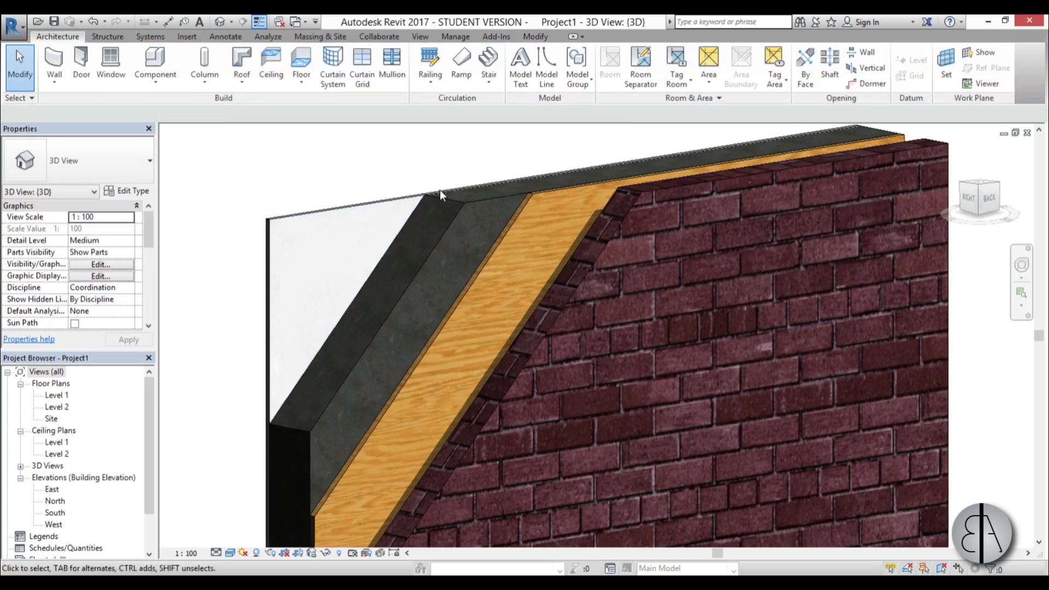
Select the white 13 mm thick part behind the dark layer and begin editing a sketch to divide it.
click(268, 219)
scroll(426, 323, down, 3)
shift+middle_drag(425, 247, 350, 328)
scroll(333, 341, up, 5)
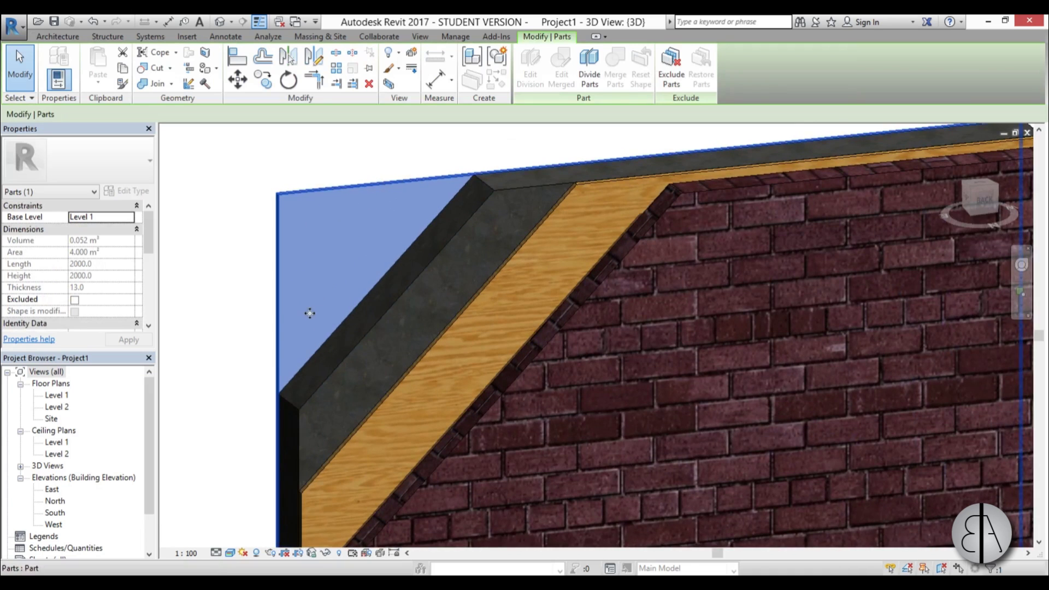
scroll(339, 212, down, 2)
shift+middle_drag(345, 245, 338, 198)
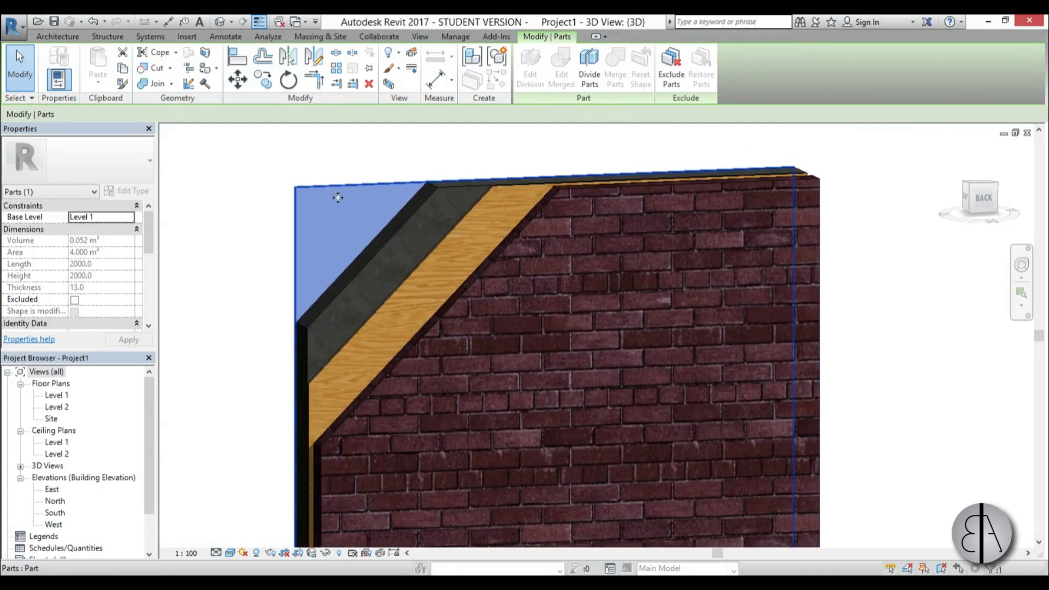
scroll(338, 197, up, 2)
click(590, 83)
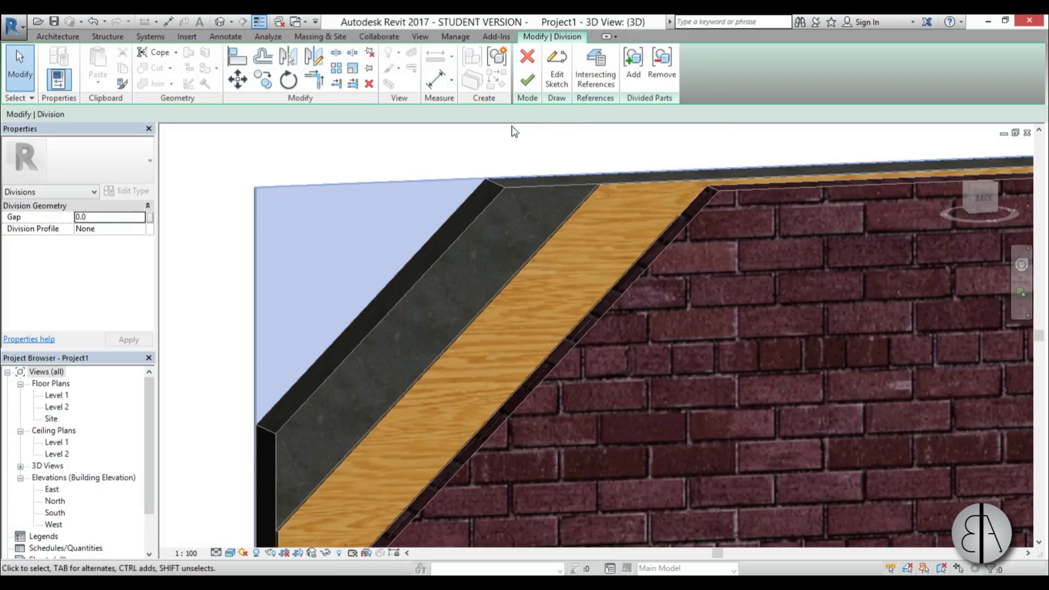
click(553, 80)
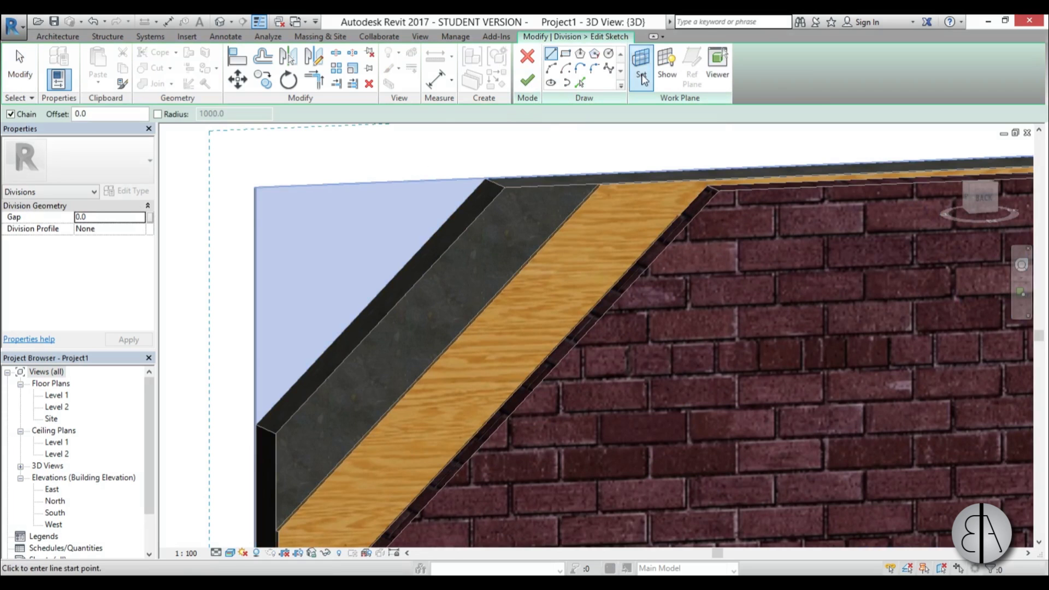
Set the sketch work plane by picking the face of the white 13 mm part.
click(642, 79)
click(517, 293)
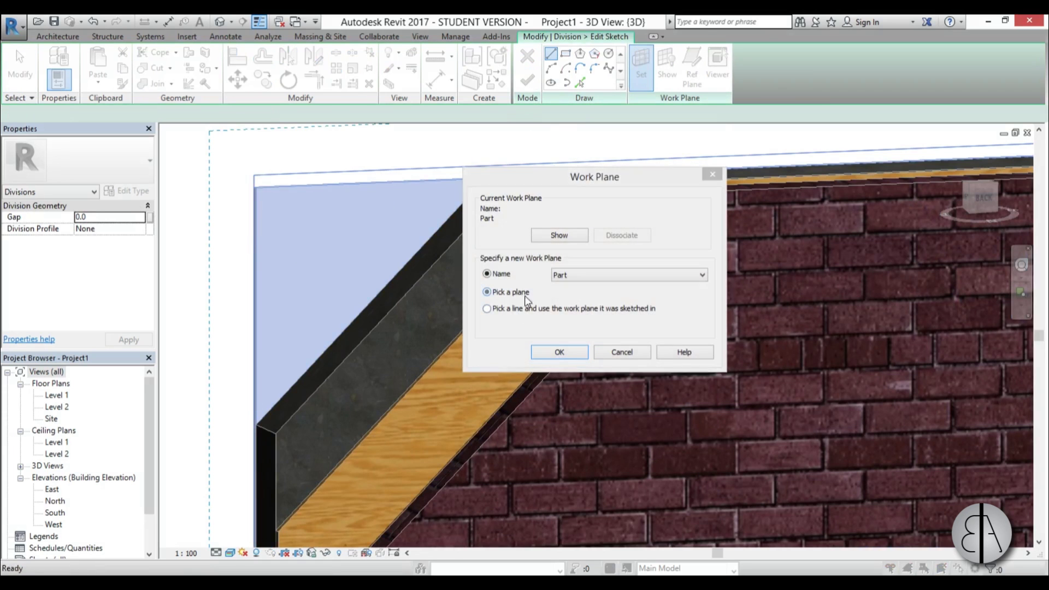
click(557, 351)
scroll(342, 268, up, 5)
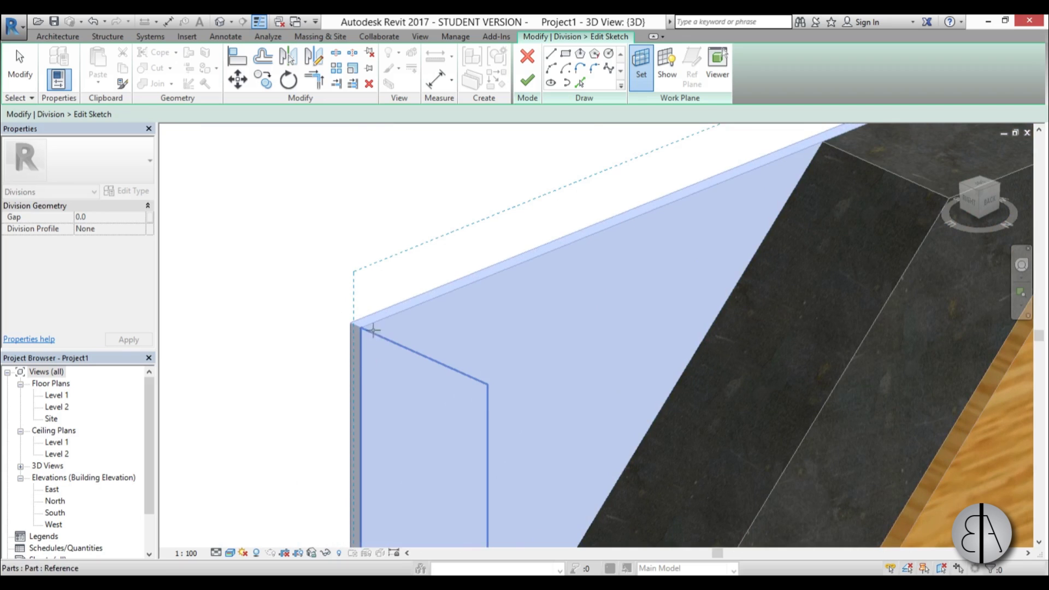
click(372, 325)
Create a sketch line from the dark layer's diagonal cut edge and shift it parallel toward the wall's upper corner.
scroll(377, 262, down, 4)
shift+middle_drag(497, 268, 449, 246)
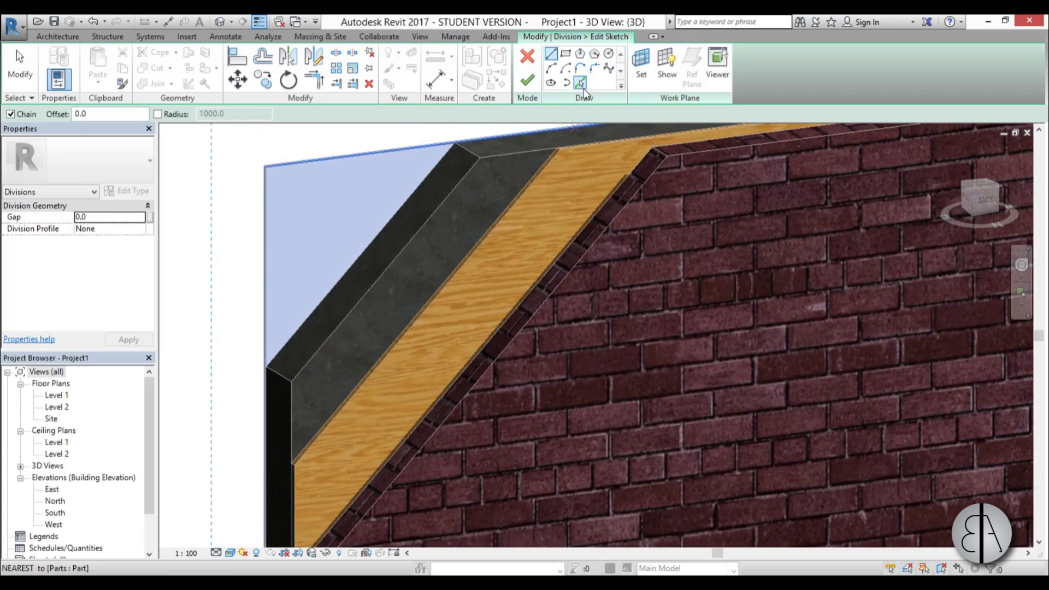
click(582, 86)
click(404, 202)
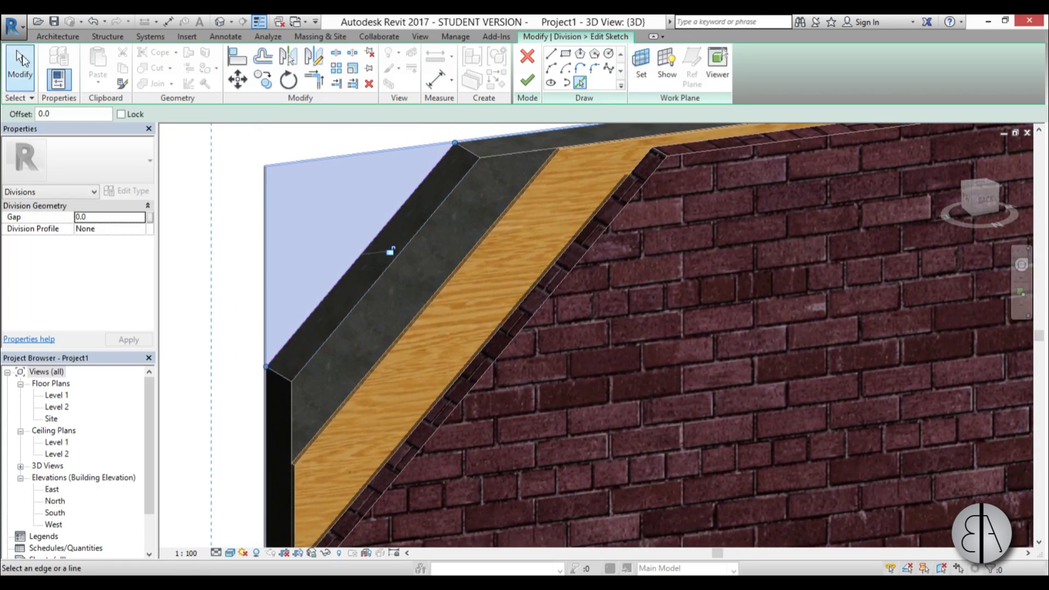
click(21, 59)
drag(357, 259, 335, 240)
Extend both ends of the diagonal line past the 13 mm part's edges to about 955 mm and complete the division.
mouse_move(421, 304)
shift+middle_down()
mouse_move(368, 311)
mouse_move(411, 315)
shift+middle_up()
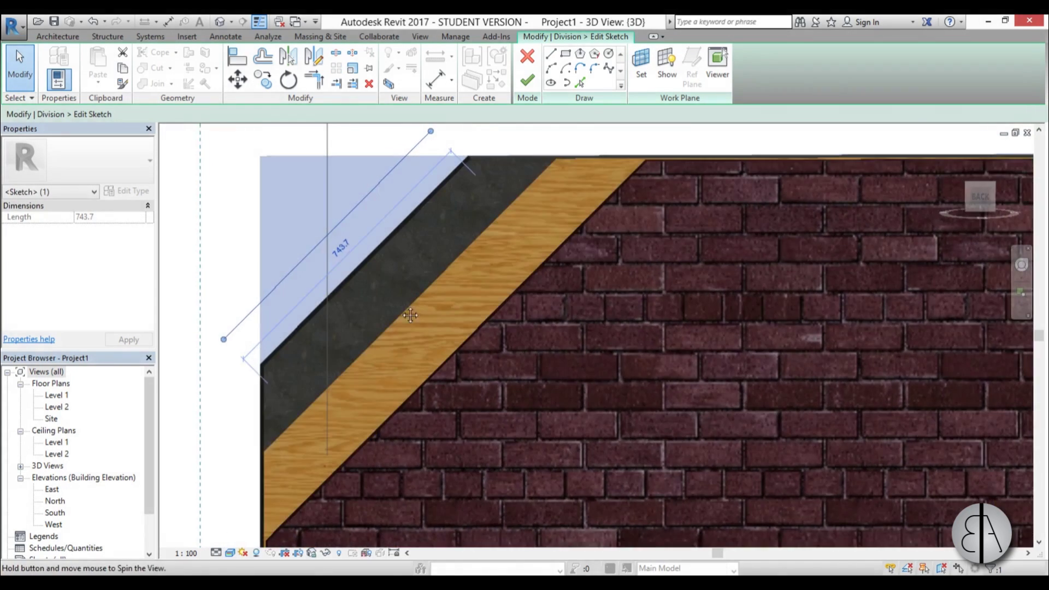
scroll(404, 312, down, 2)
drag(420, 191, 443, 167)
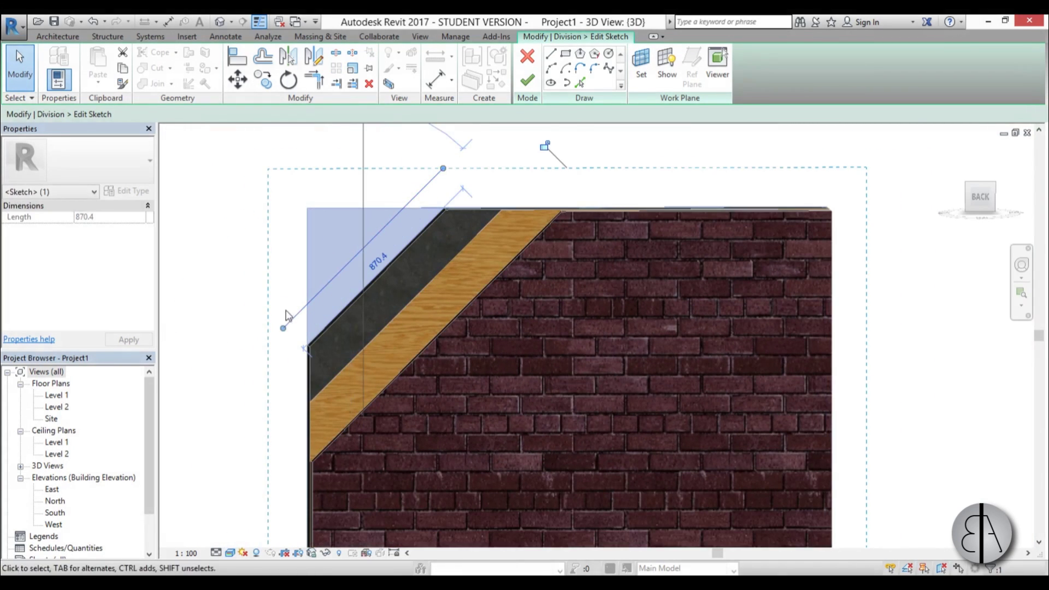
drag(283, 328, 268, 343)
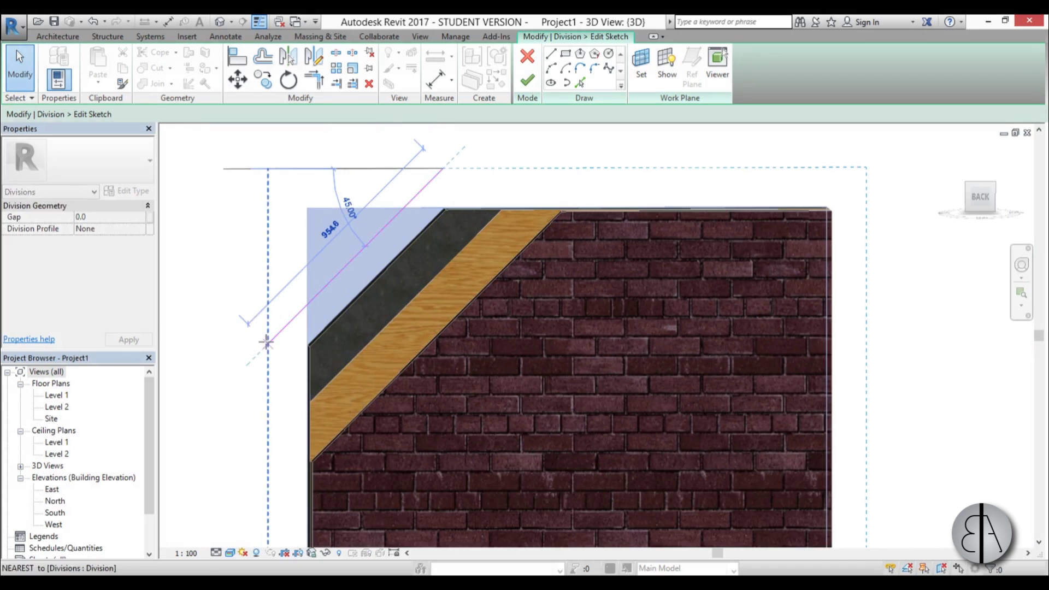
click(527, 82)
click(478, 157)
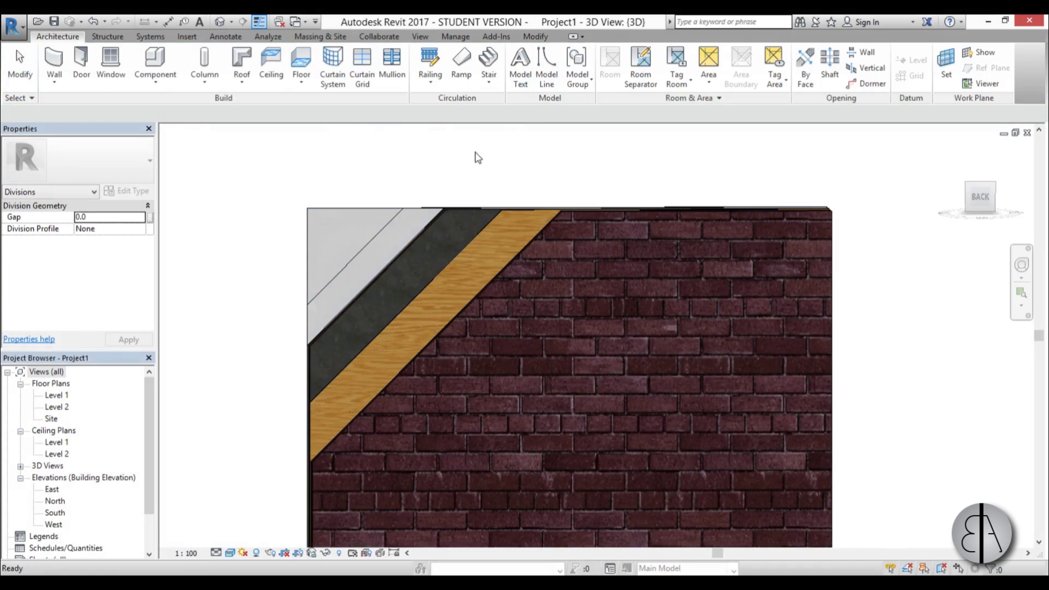
Exclude the triangular corner piece of the white 13 mm part.
shift+middle_drag(295, 323, 364, 367)
scroll(330, 219, up, 2)
click(314, 211)
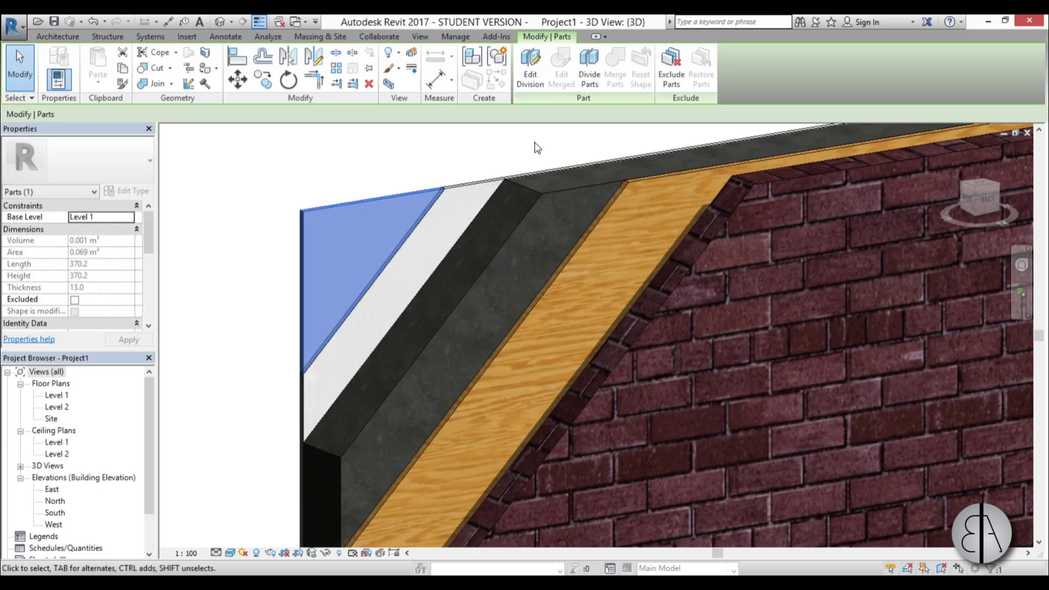
click(672, 70)
scroll(426, 328, down, 5)
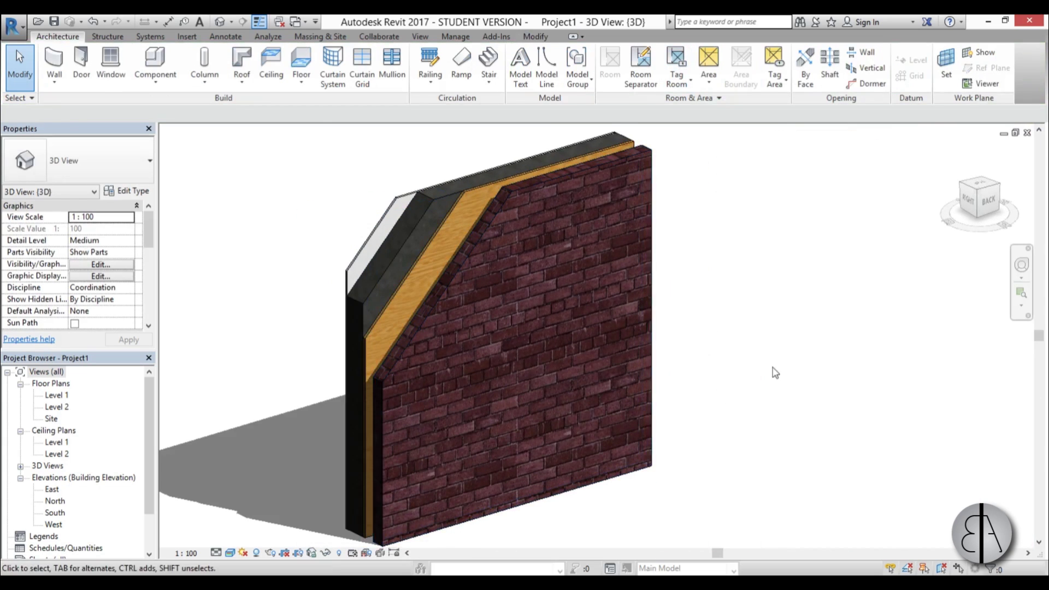
shift+middle_drag(487, 372, 628, 365)
scroll(619, 343, down, 1)
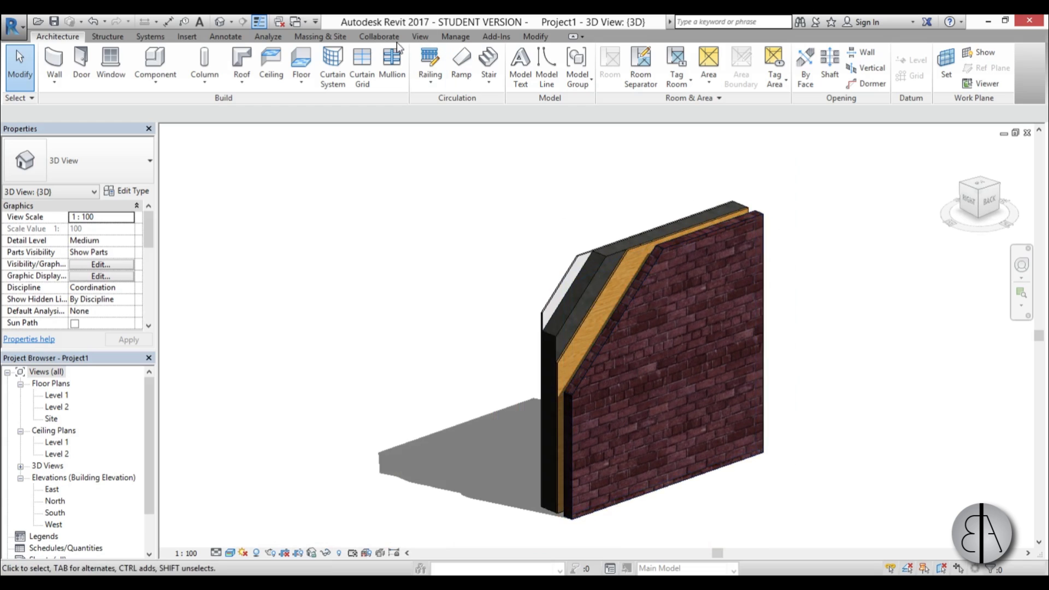
Try to start a material tag in the unlocked 3D view.
click(220, 38)
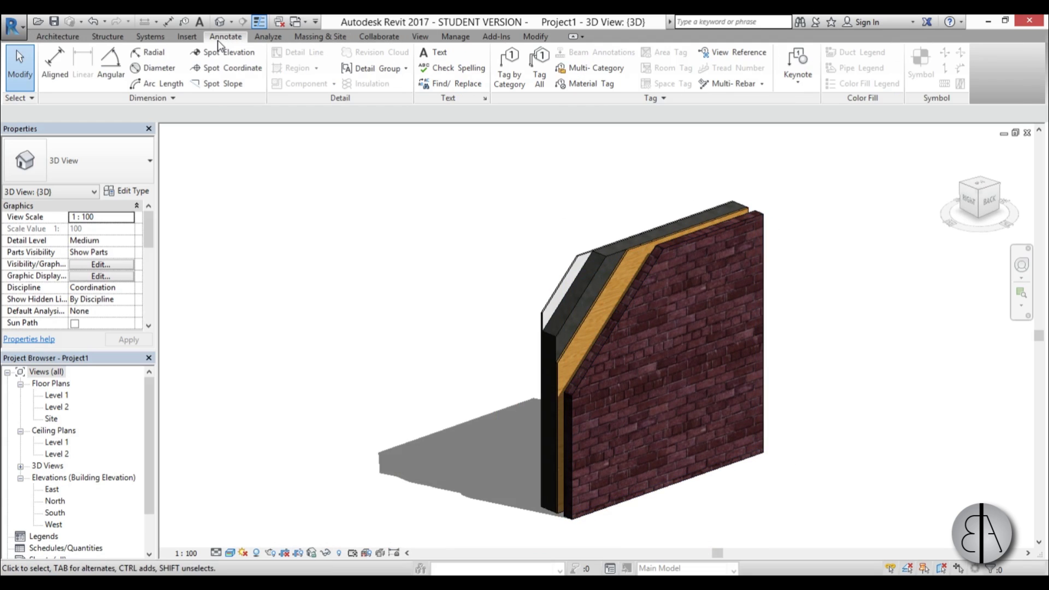
click(585, 87)
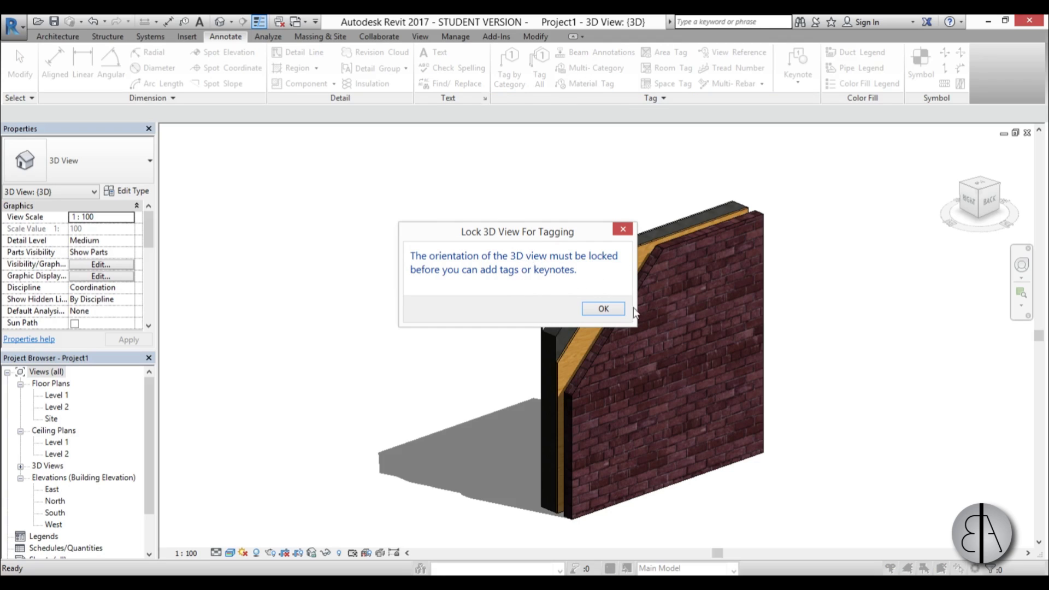
click(604, 309)
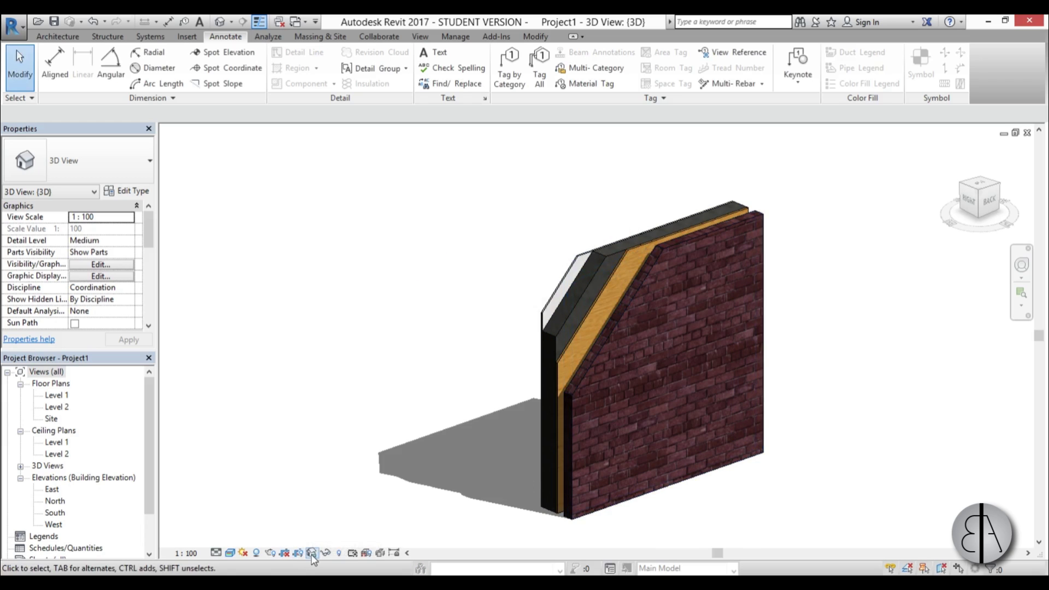
Orient the wall to an isometric corner view, save the orientation and lock the view under the name diagram.
click(979, 191)
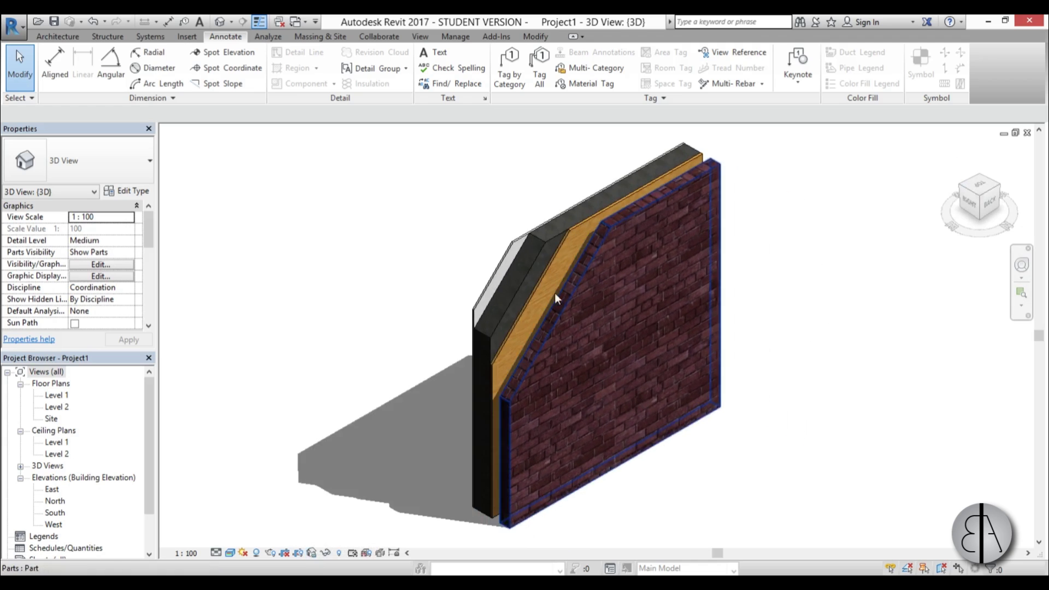
middle_drag(587, 359, 591, 358)
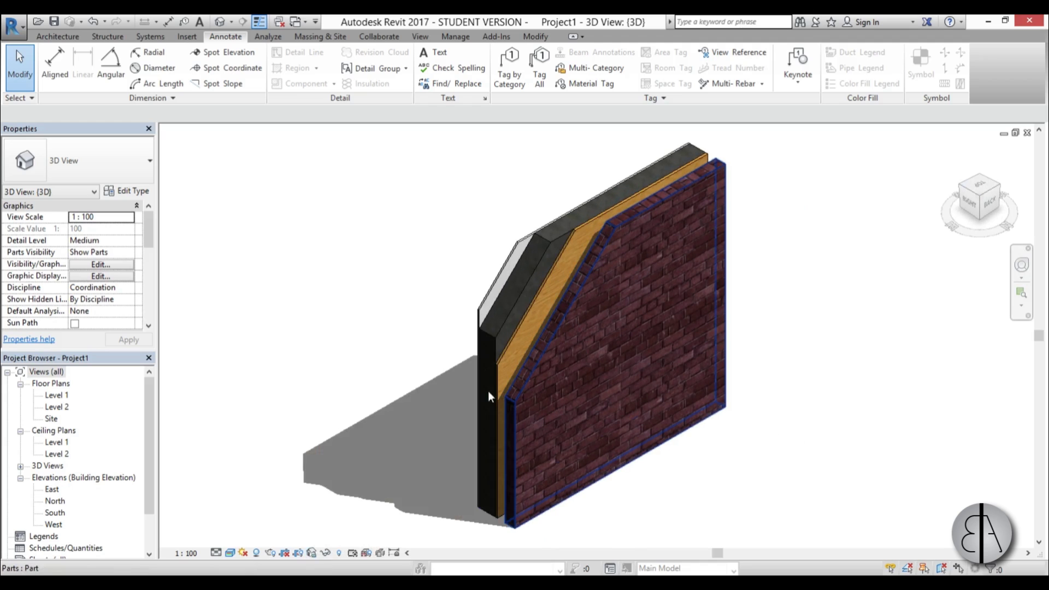
middle_drag(438, 509, 433, 510)
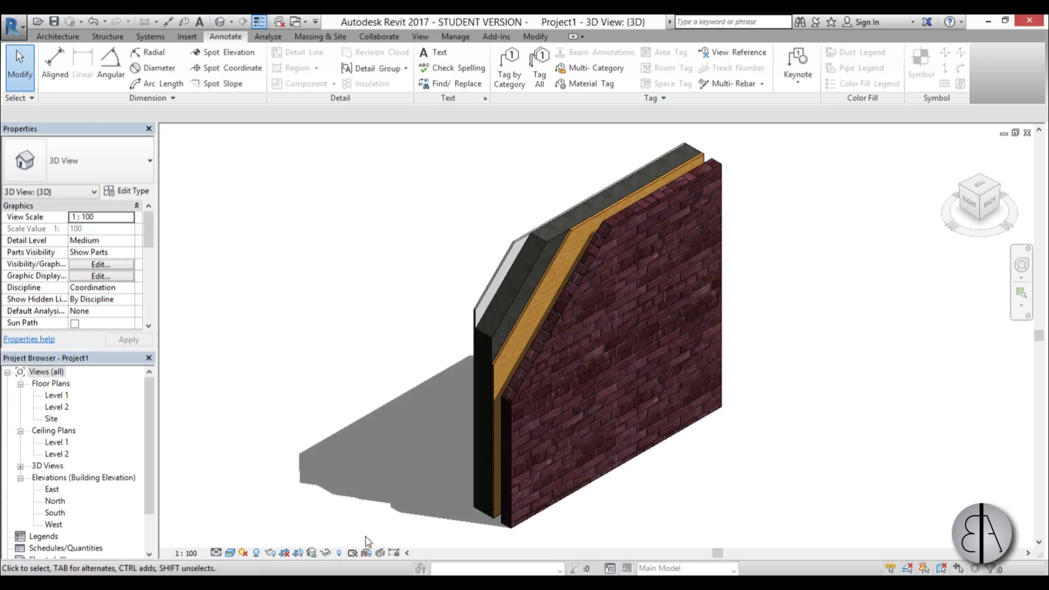
click(311, 552)
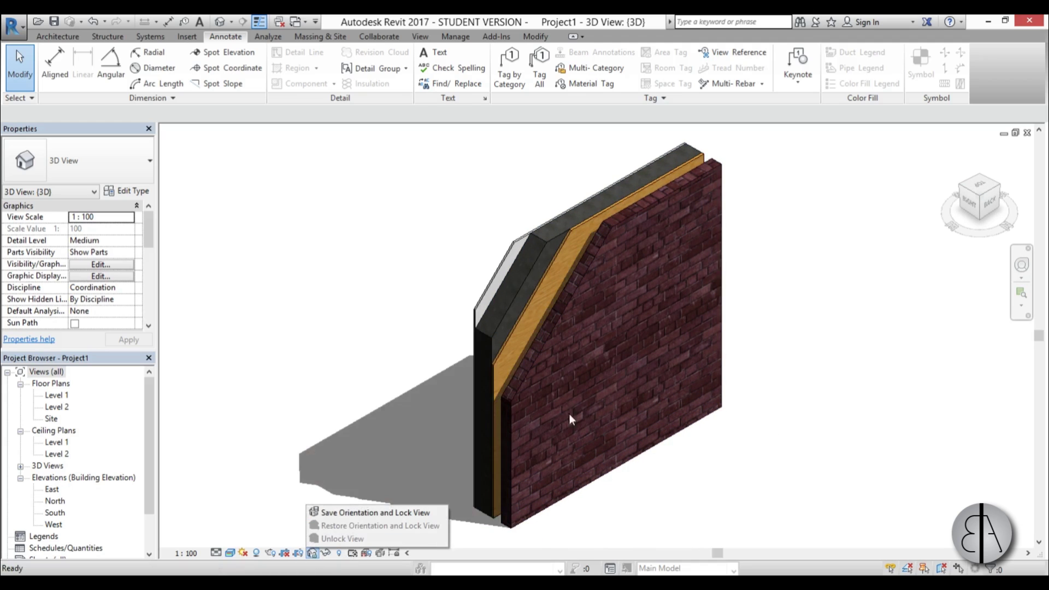
click(343, 513)
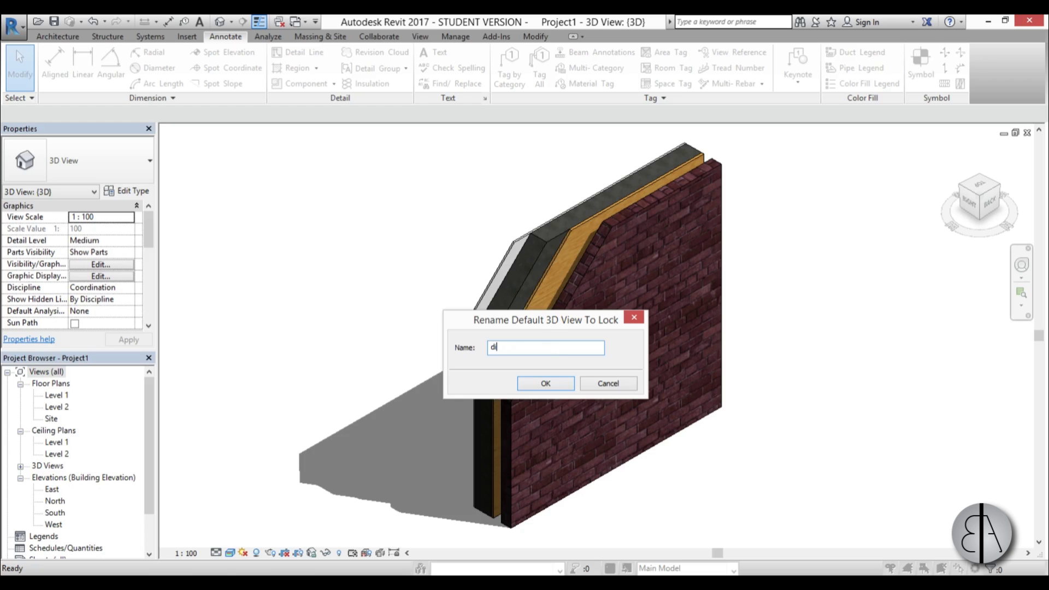
text(diagram)
key(Return)
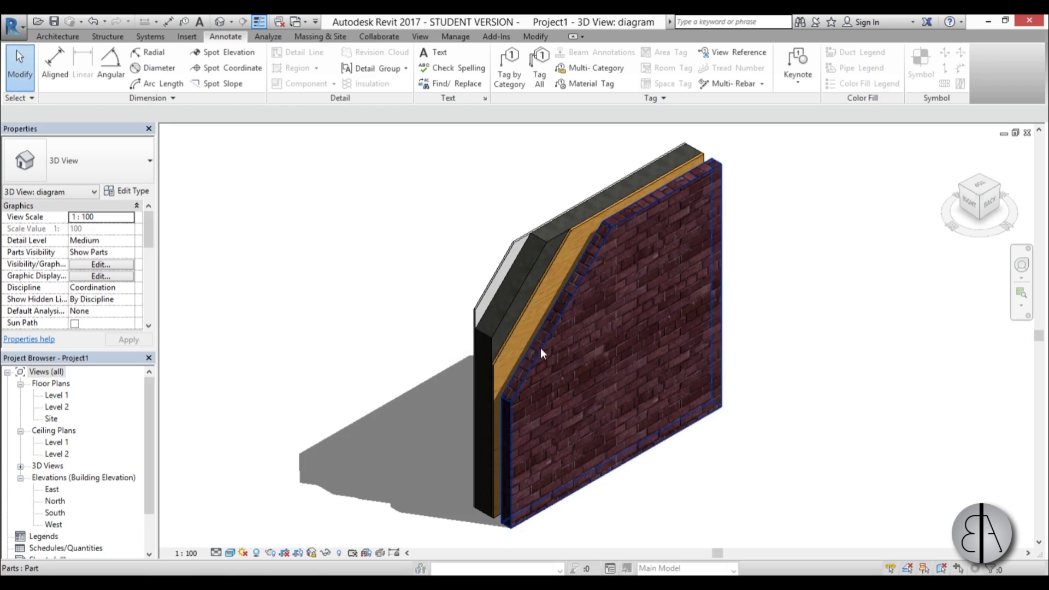
Test the locked 3D view by zooming, panning and trying to orbit around the wall.
click(576, 246)
click(486, 227)
scroll(491, 229, down, 3)
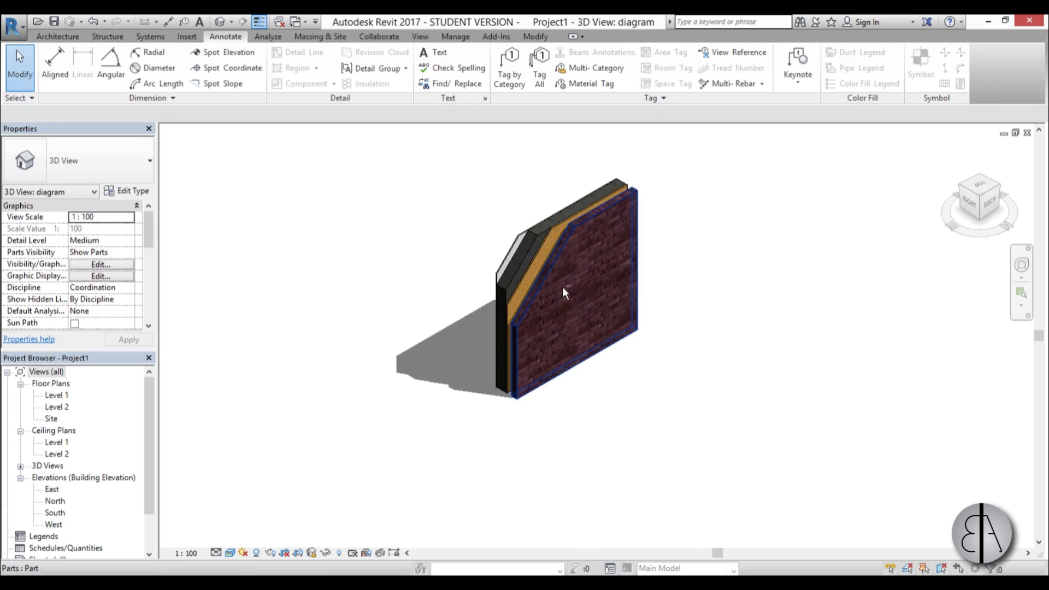
scroll(626, 257, up, 1)
mouse_move(518, 239)
middle_down()
mouse_move(576, 275)
mouse_move(530, 228)
middle_up()
scroll(538, 236, up, 1)
shift+middle_drag(627, 279, 513, 279)
scroll(626, 273, up, 2)
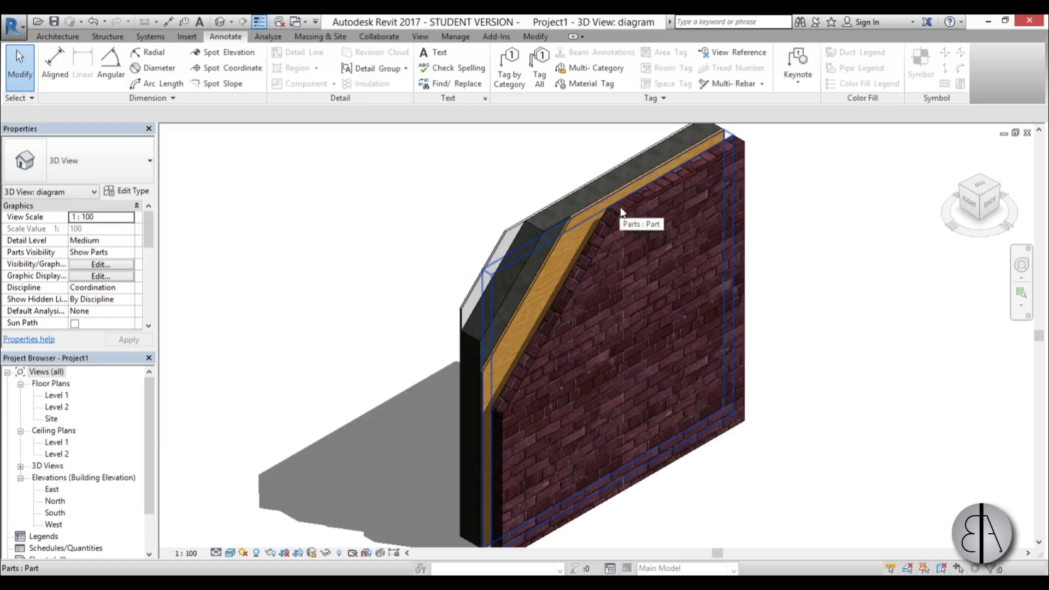
Try displacing the brick part about 608 mm outward along the Y axis.
click(625, 215)
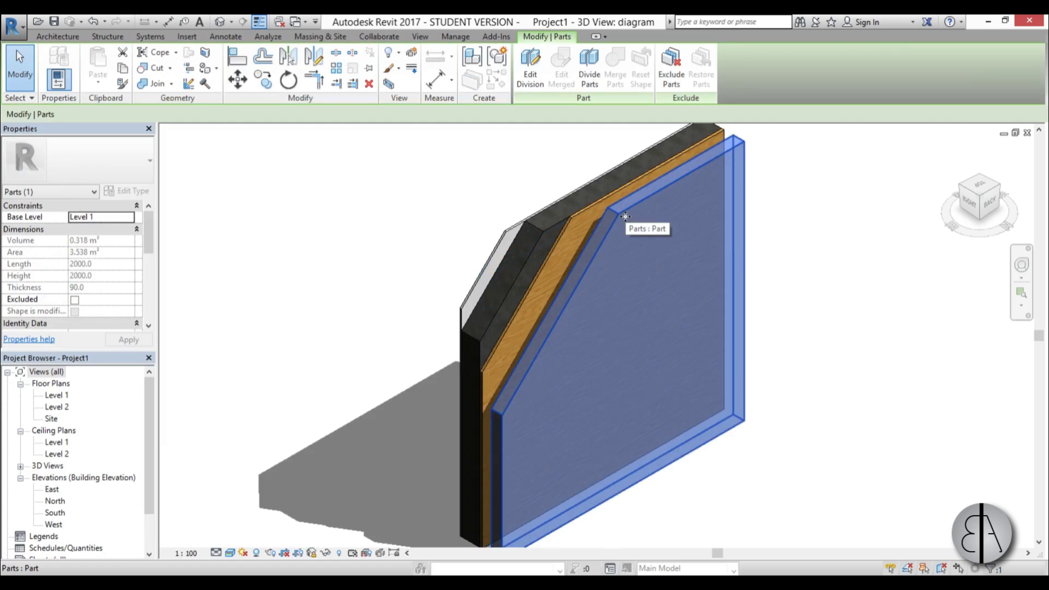
click(411, 54)
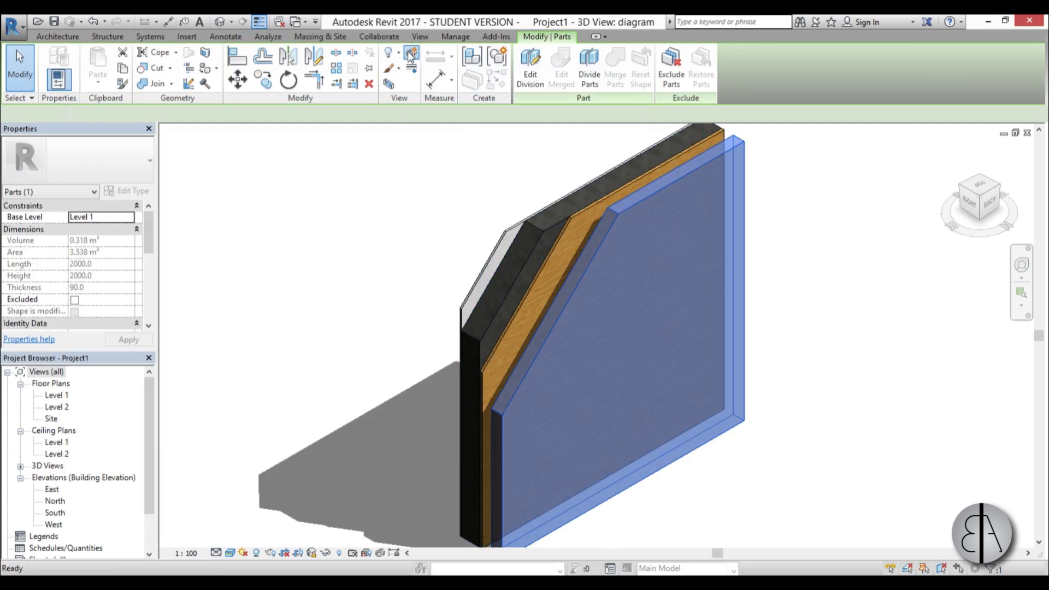
drag(676, 381, 754, 413)
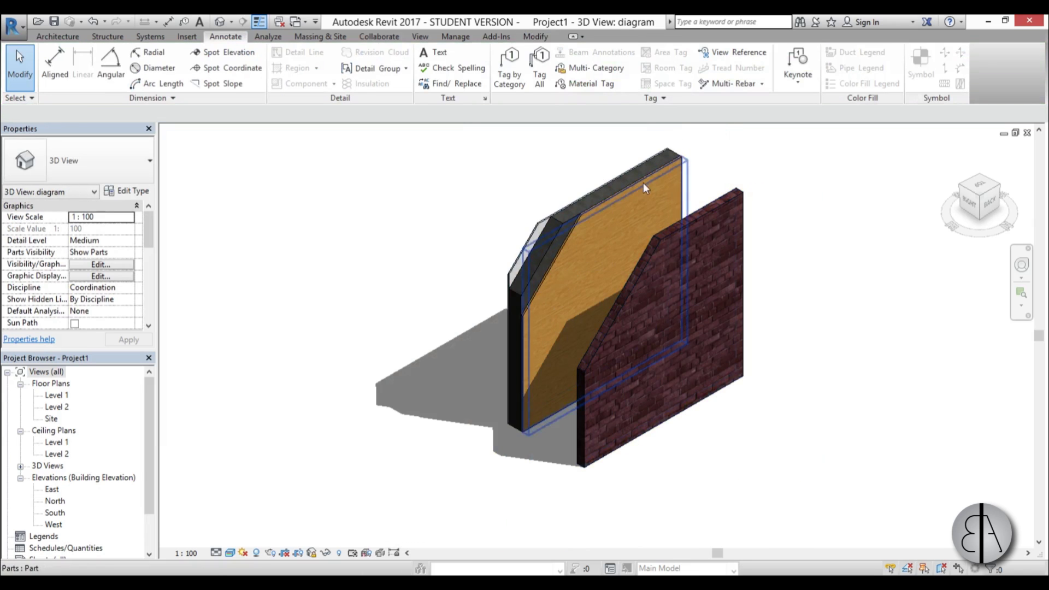
scroll(702, 229, up, 2)
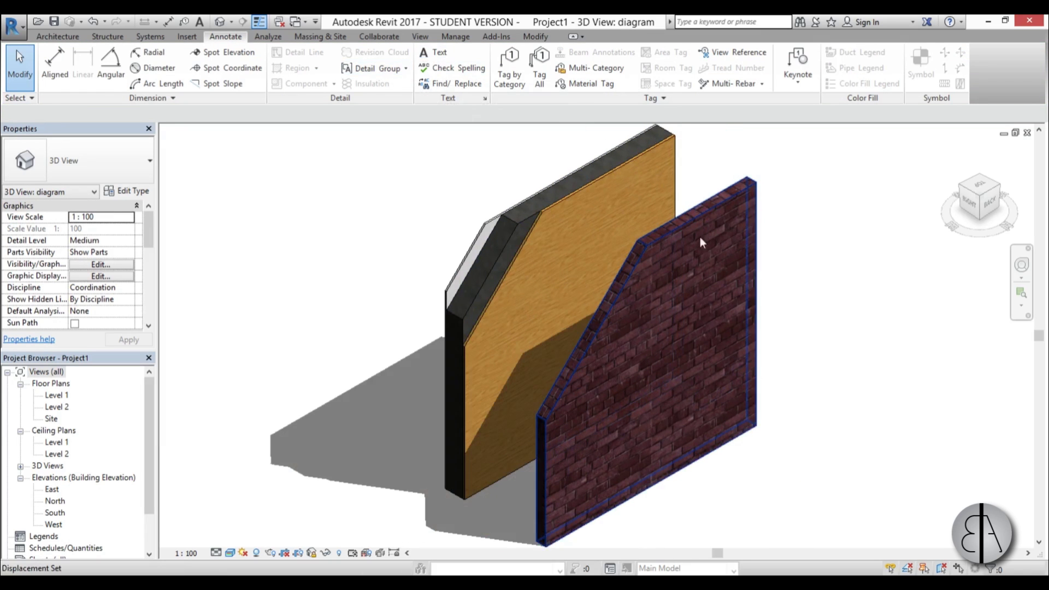
click(674, 227)
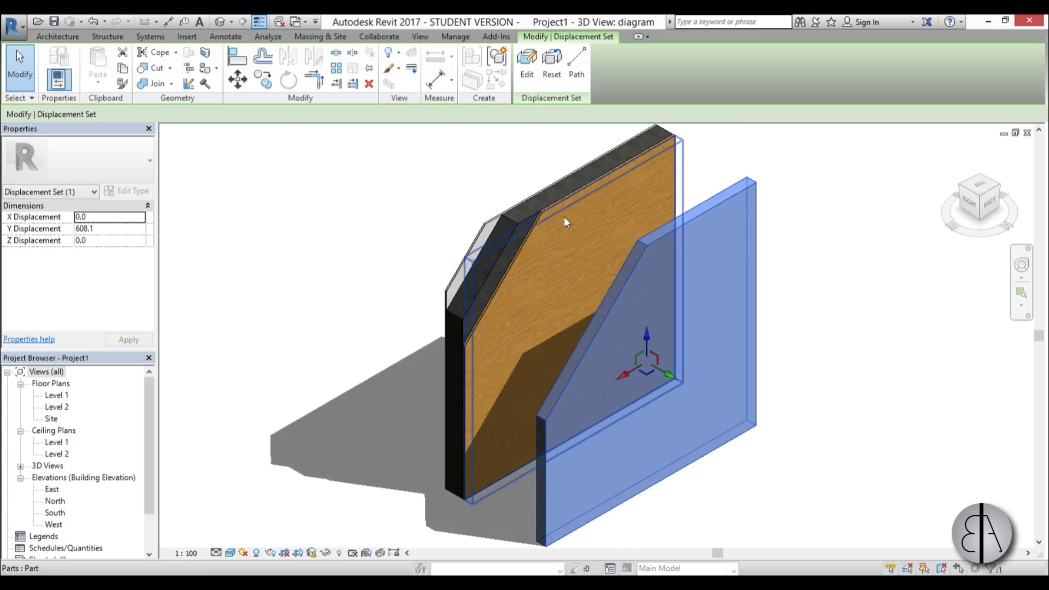
click(93, 19)
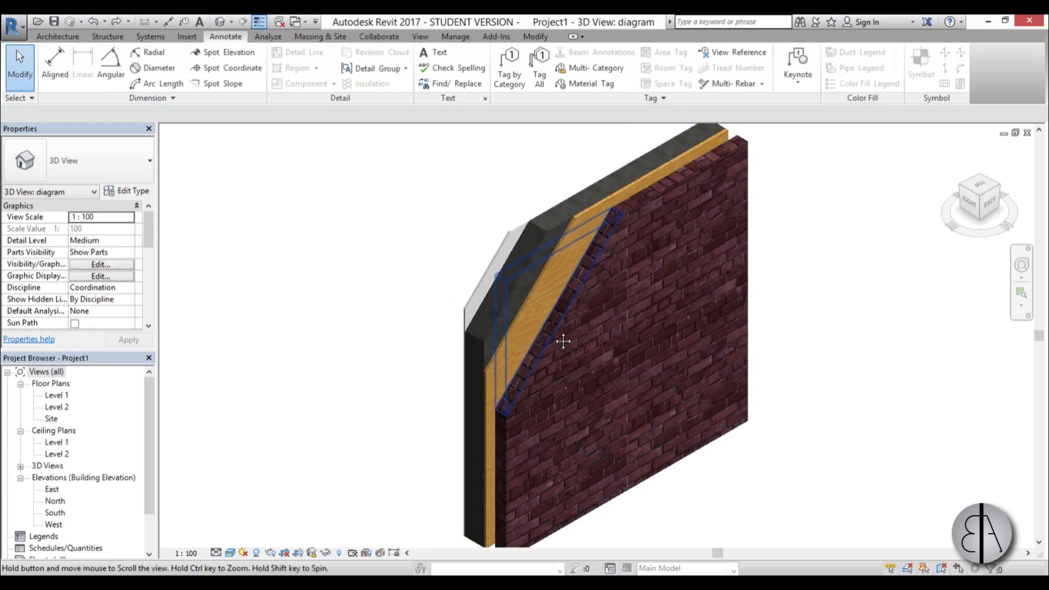
Place a material tag with a leader on the brick layer, setting the Common brick text above the wall in the empty area.
scroll(563, 273, down, 1)
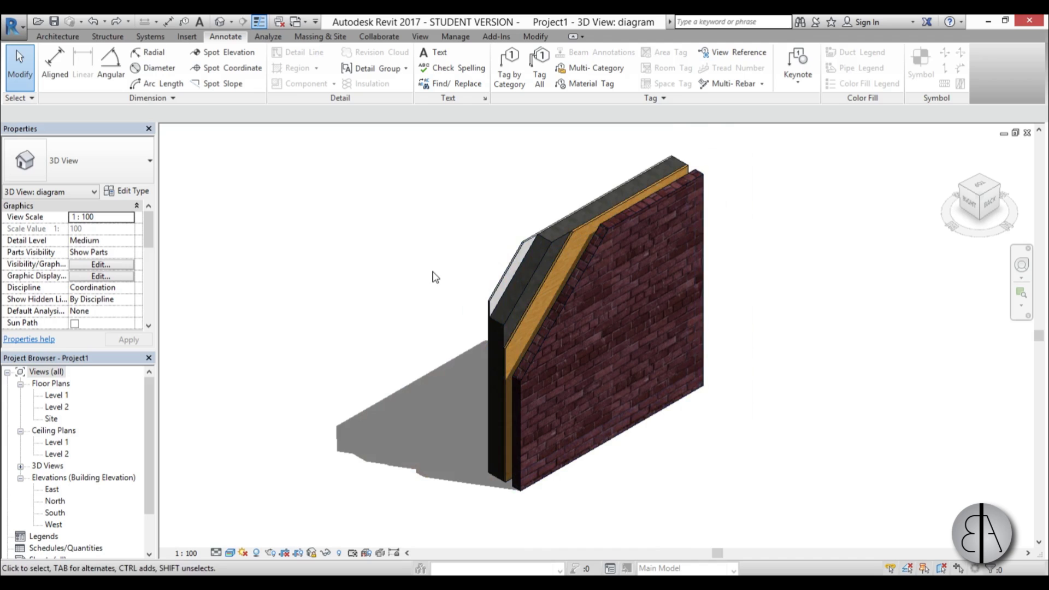
middle_drag(442, 275, 443, 312)
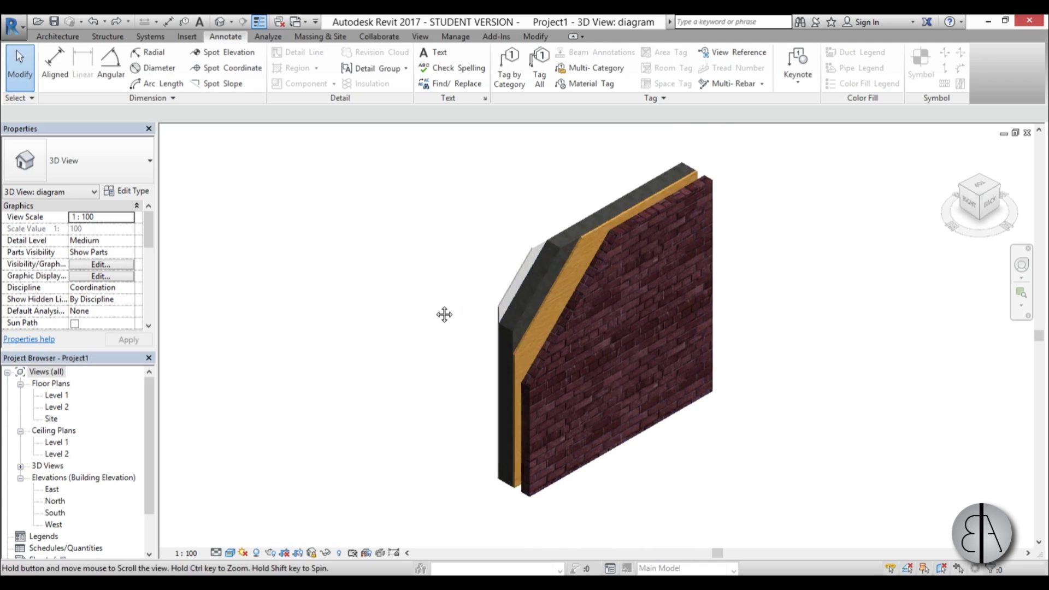
click(604, 85)
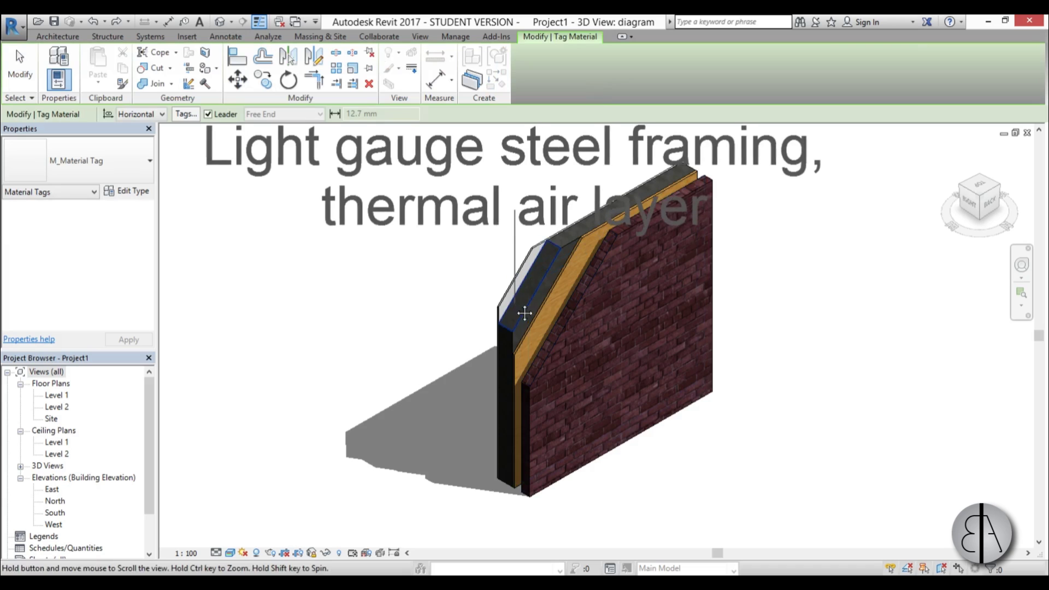
middle_drag(524, 313, 640, 350)
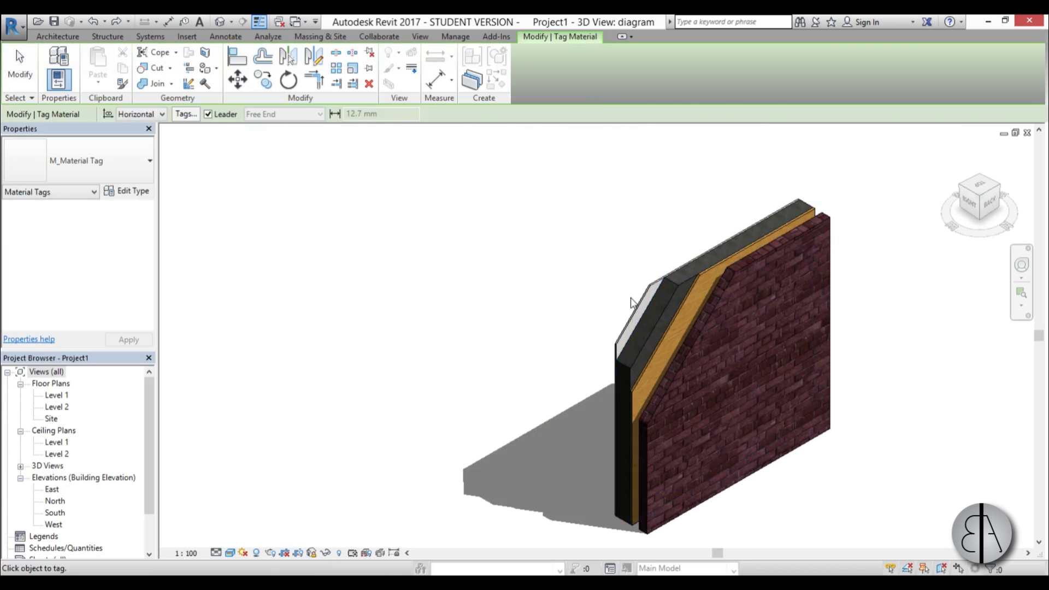
scroll(664, 280, up, 4)
middle_drag(661, 276, 526, 313)
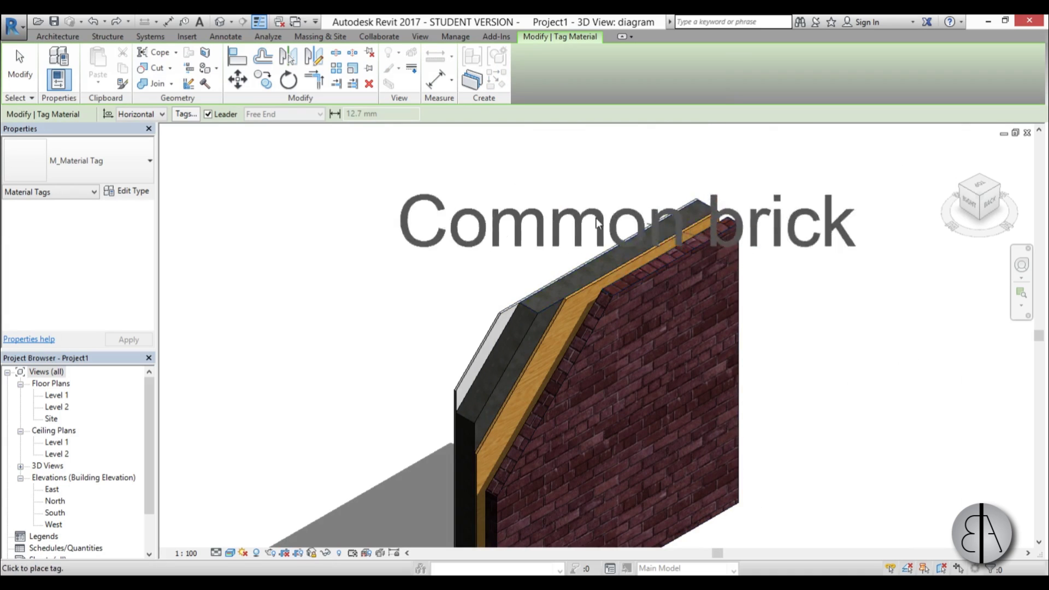
scroll(596, 222, down, 3)
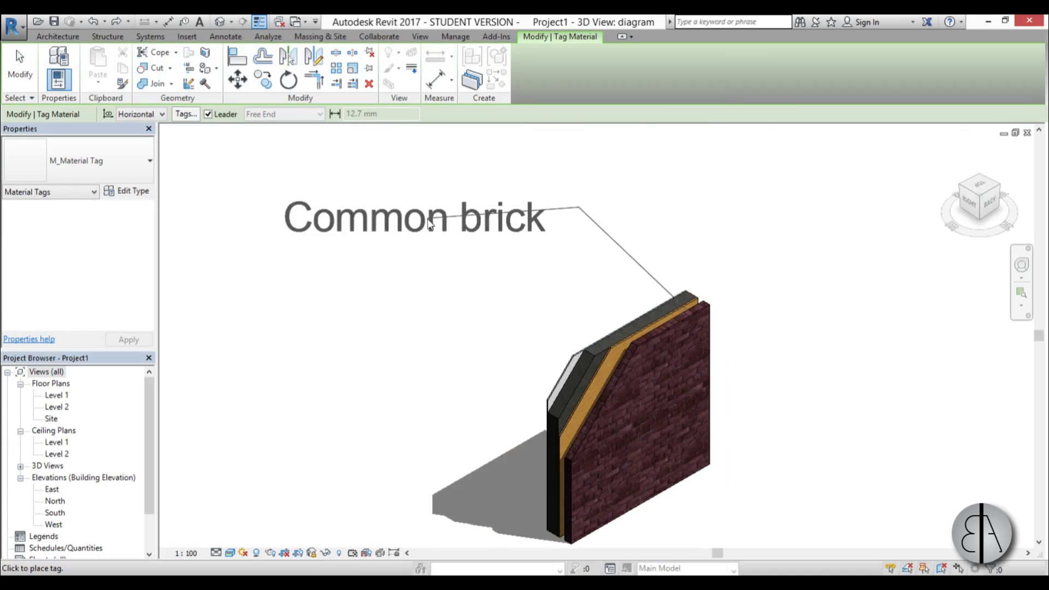
scroll(513, 217, down, 2)
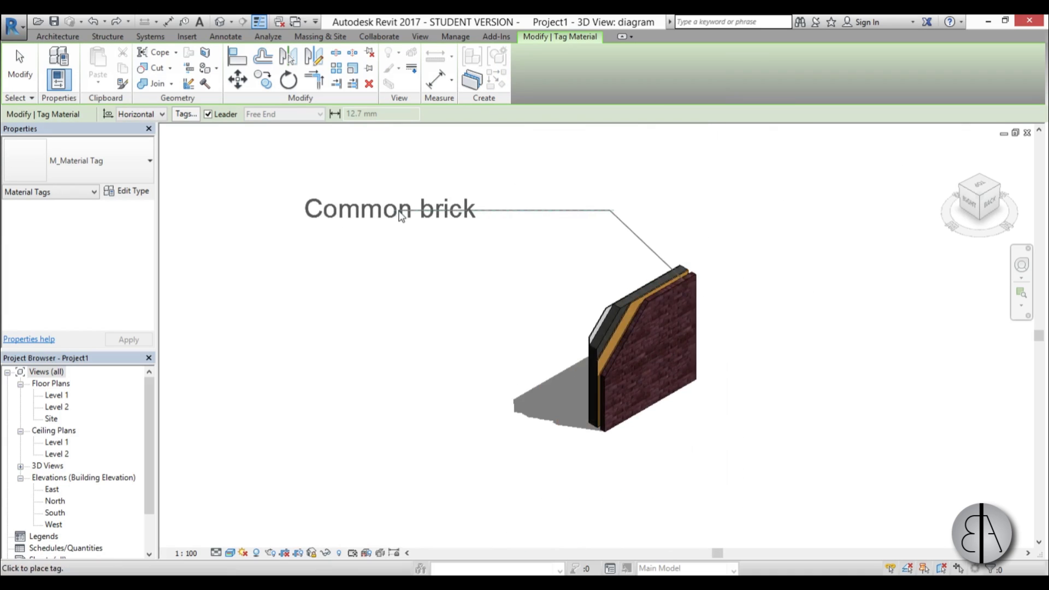
click(402, 216)
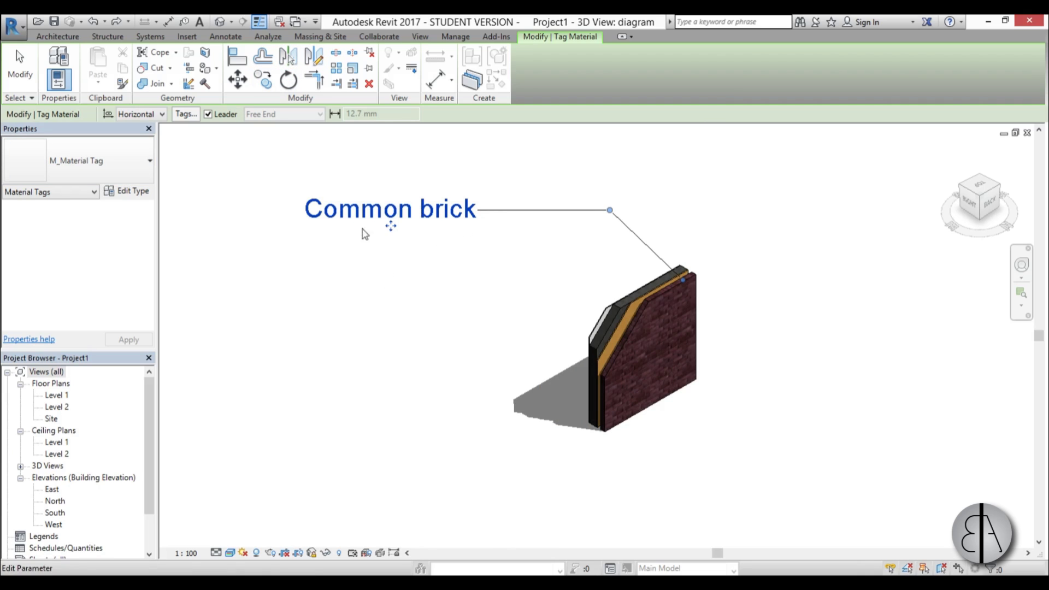
Set the view scale to 1:50 and reposition the Common brick tag and its leader elbow.
click(190, 554)
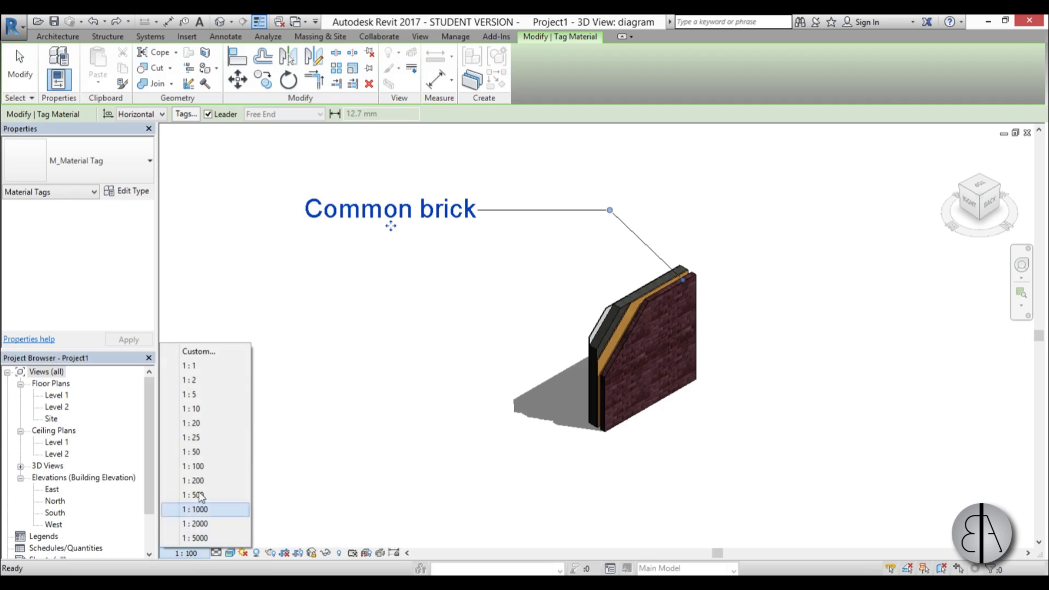
click(207, 453)
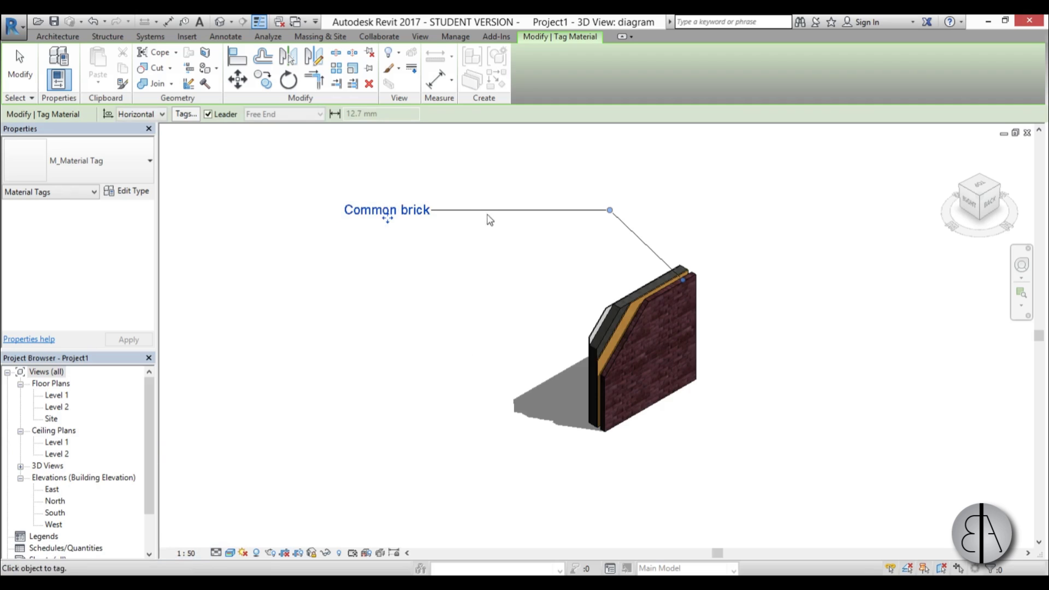
scroll(489, 220, up, 2)
drag(369, 223, 441, 225)
drag(733, 213, 557, 211)
middle_drag(501, 393, 483, 382)
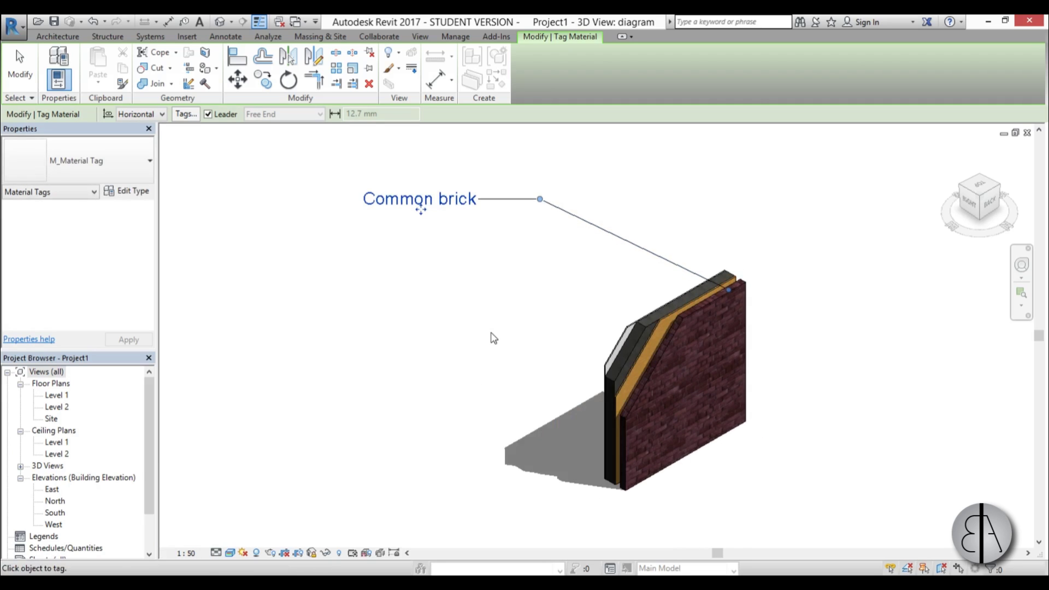
middle_drag(482, 309, 476, 328)
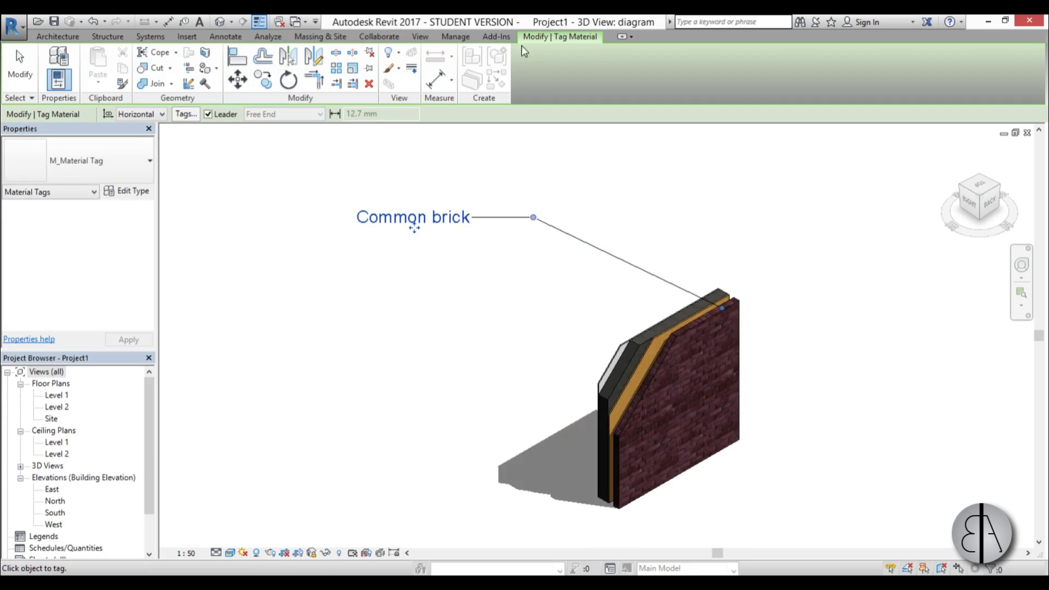
key(Escape)
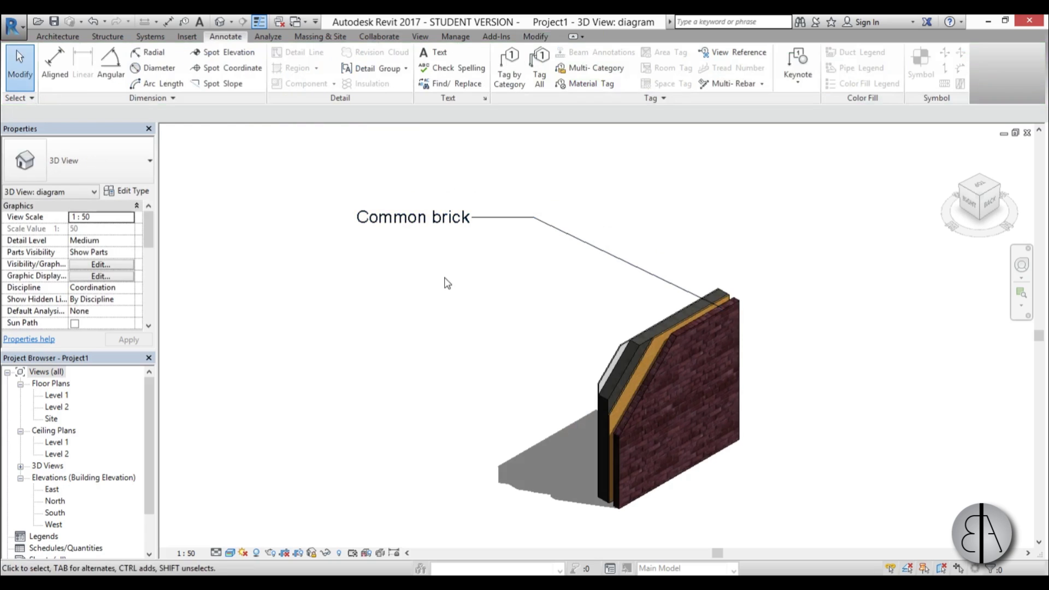
Add a Plywood, sheathing grade material tag on the wall's top edge, placed below the Common brick tag.
click(601, 83)
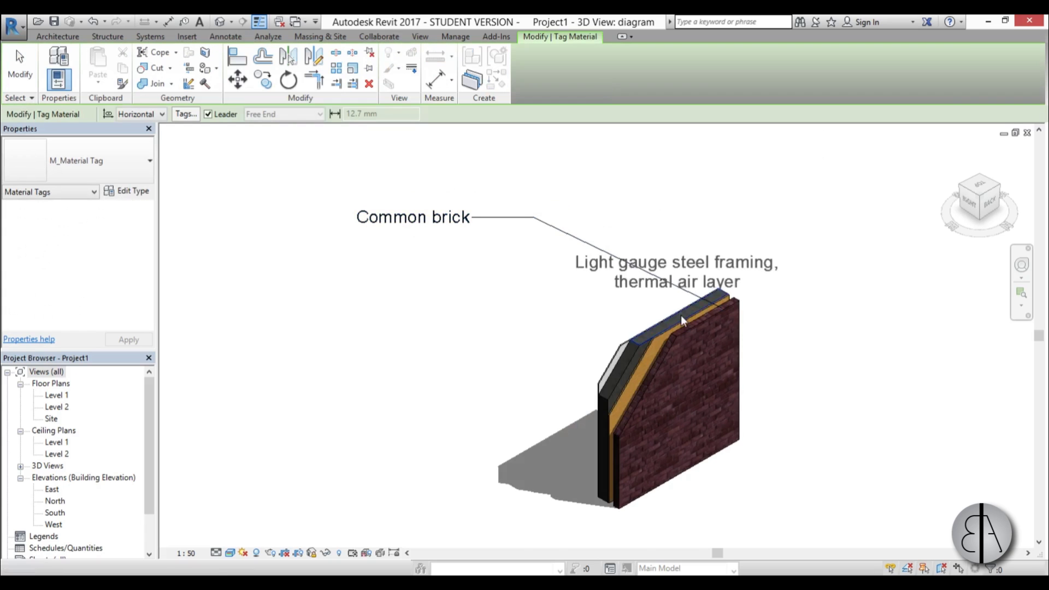
scroll(681, 315, up, 3)
scroll(709, 318, up, 2)
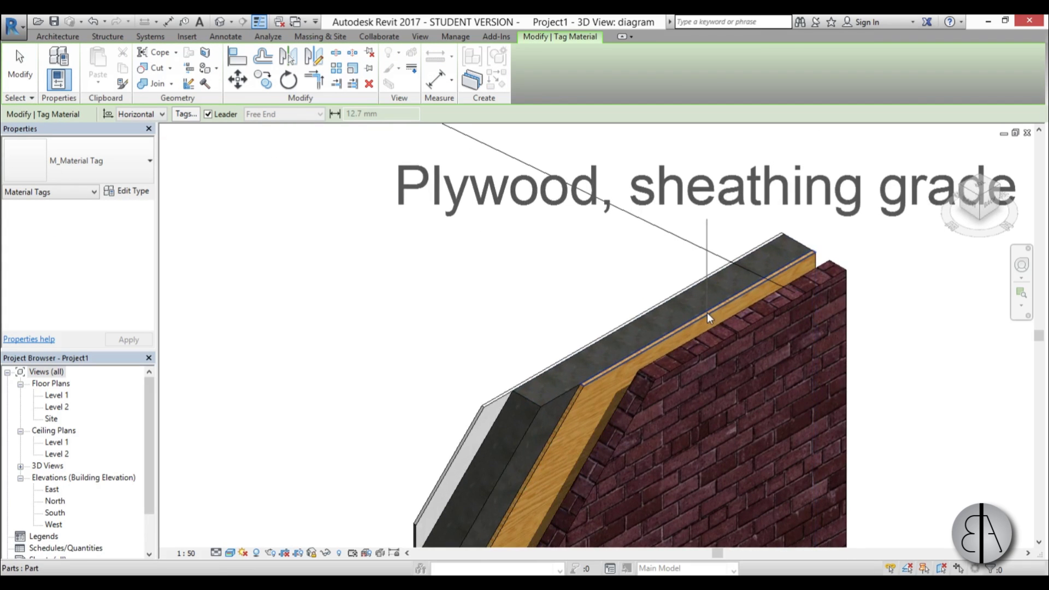
scroll(707, 314, down, 4)
middle_drag(677, 322, 718, 329)
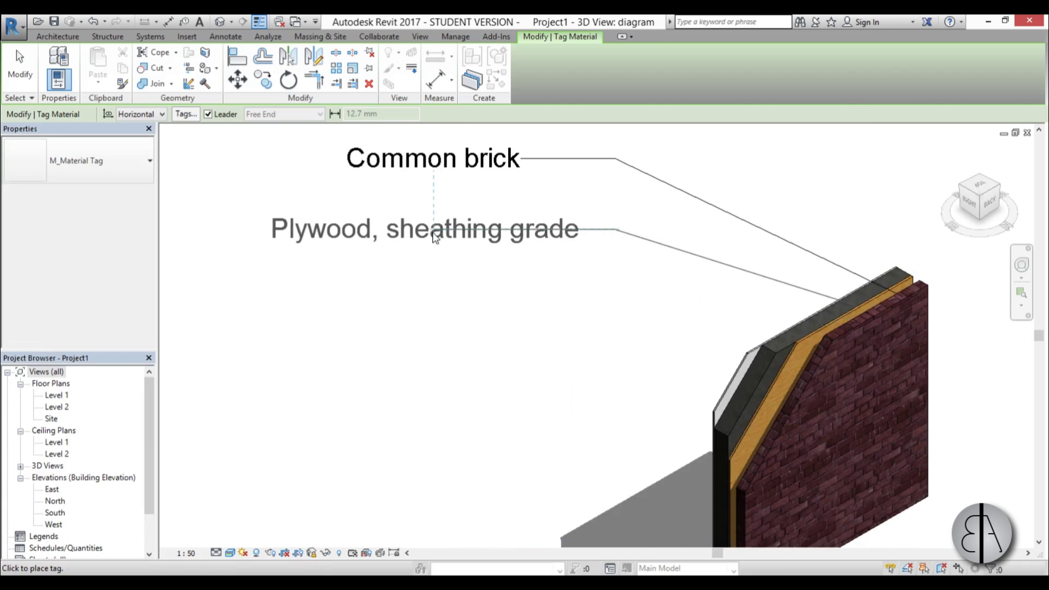
click(424, 233)
scroll(426, 241, down, 2)
key(Escape)
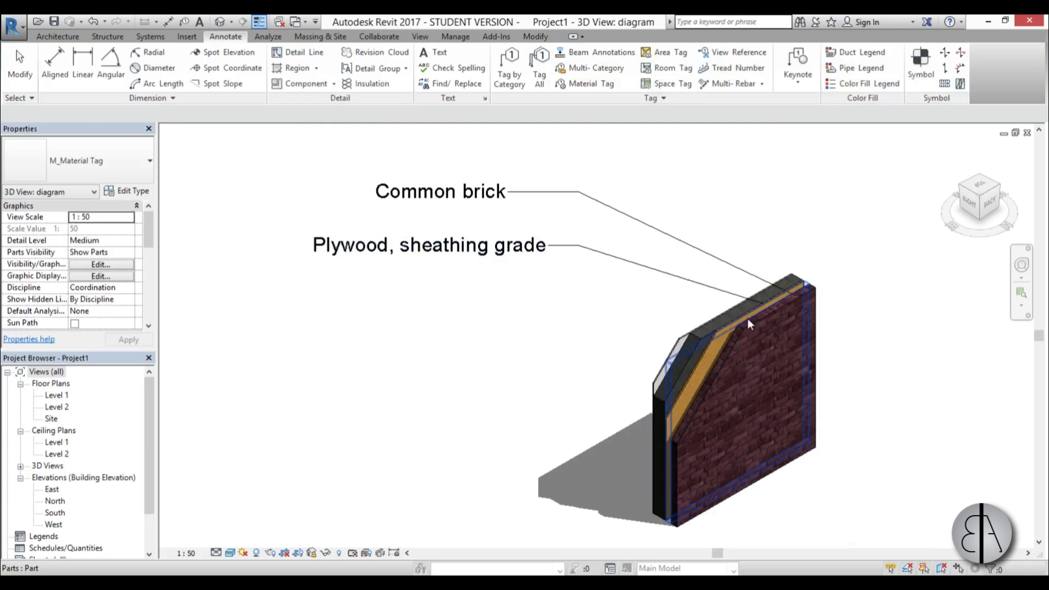
Move the plywood tag's leader end along the wall's top edge onto the dark steel framing layer.
click(712, 286)
scroll(750, 305, up, 2)
drag(778, 303, 774, 303)
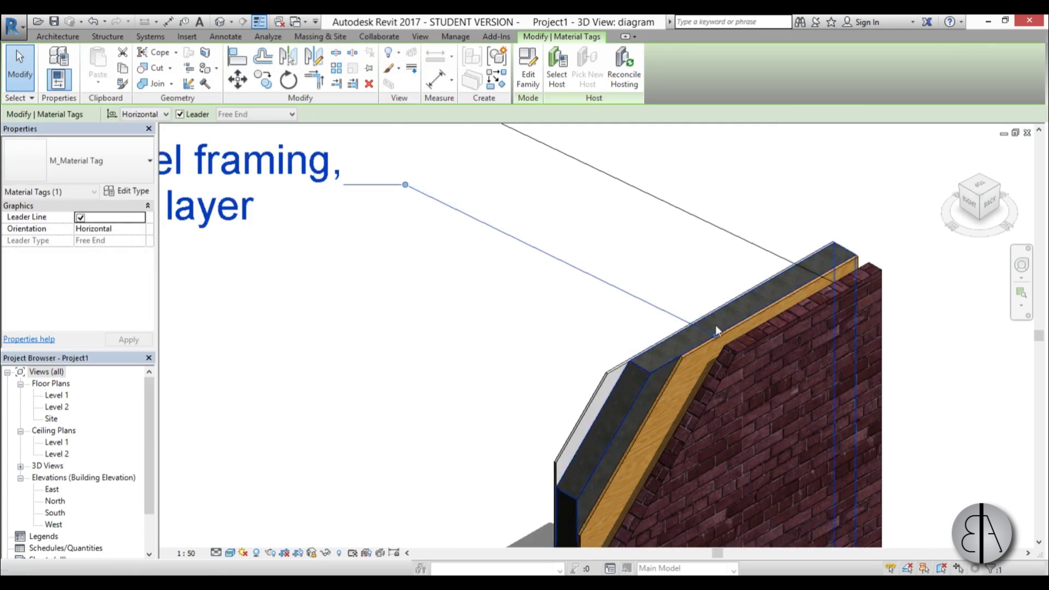
key(Escape)
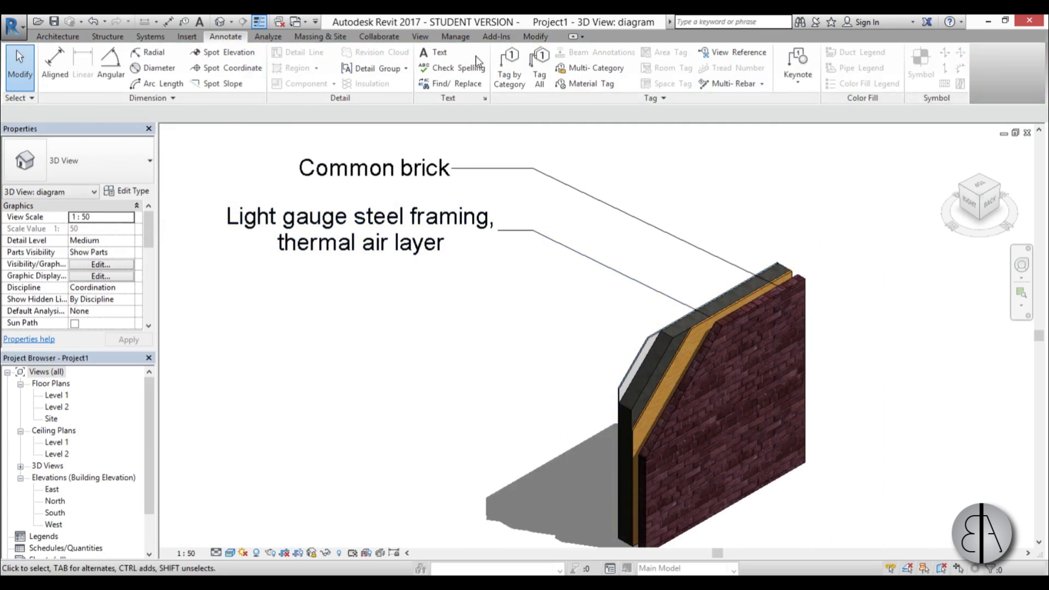
Tag the dark framing layer at the wall's cut corner as Light gauge steel framing, thermal air layer, below the existing tags.
click(584, 84)
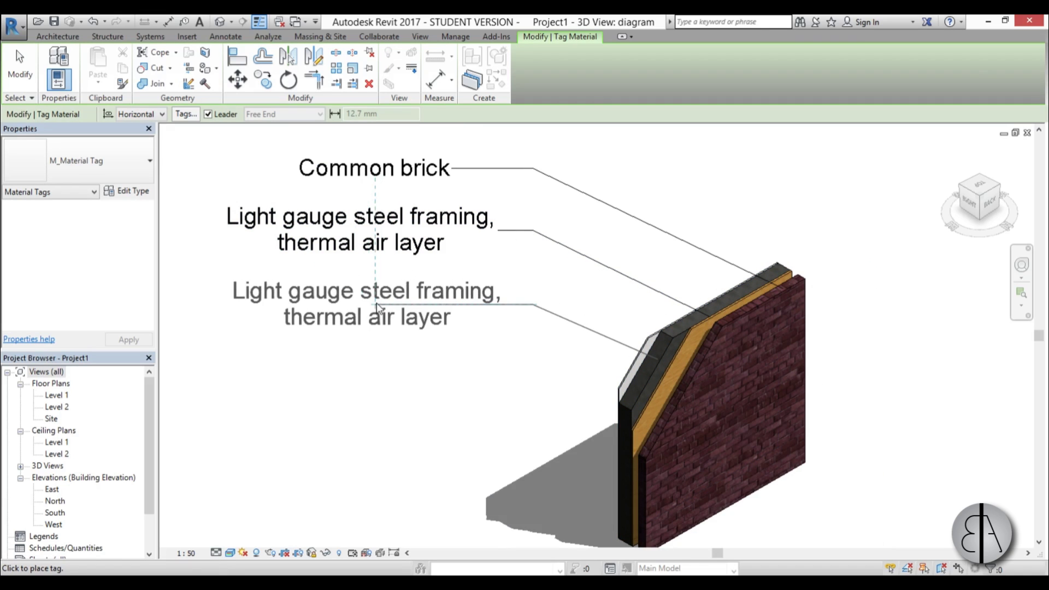
click(376, 306)
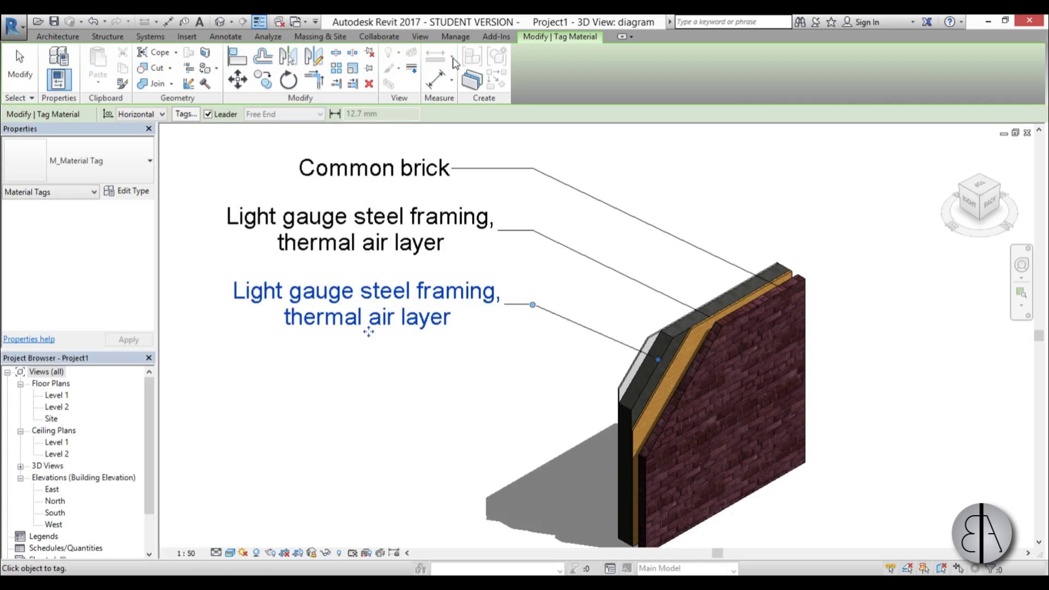
key(Escape)
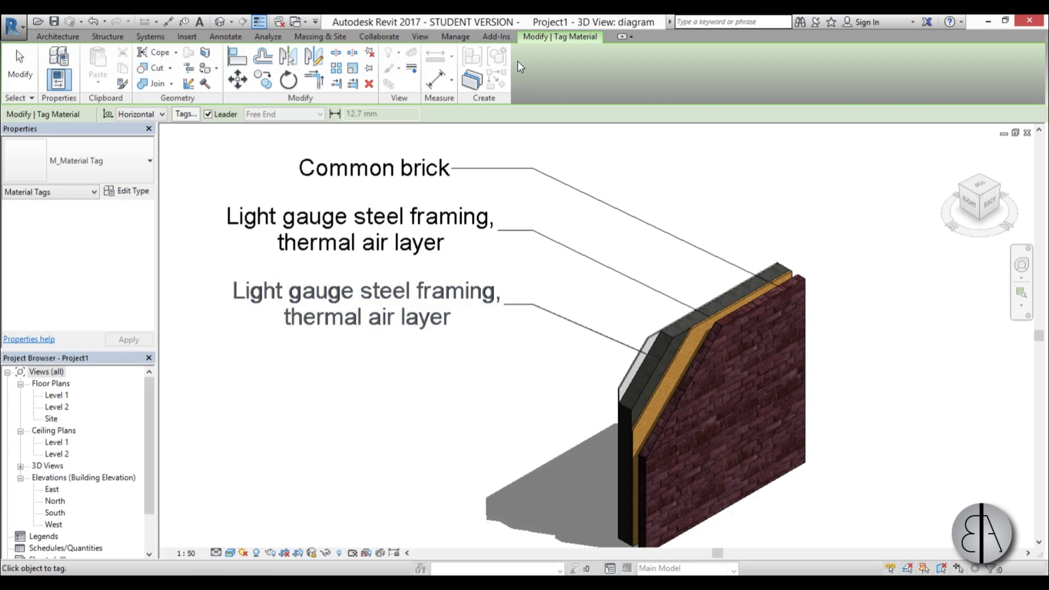
click(19, 66)
Tag the thin white layer as Gypsum Wall Board, placed below the other material tags.
click(596, 84)
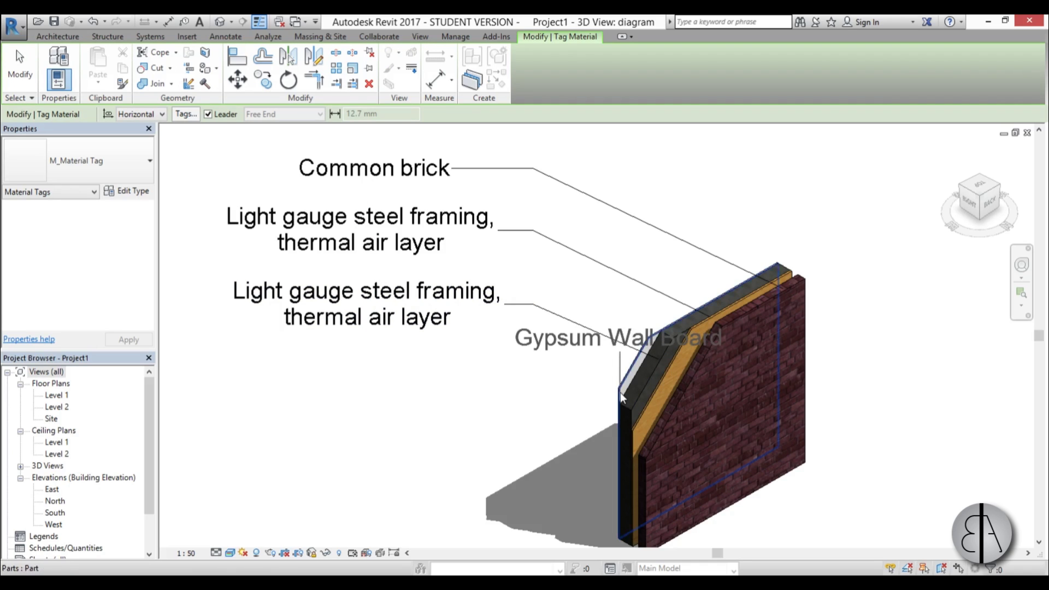
click(621, 392)
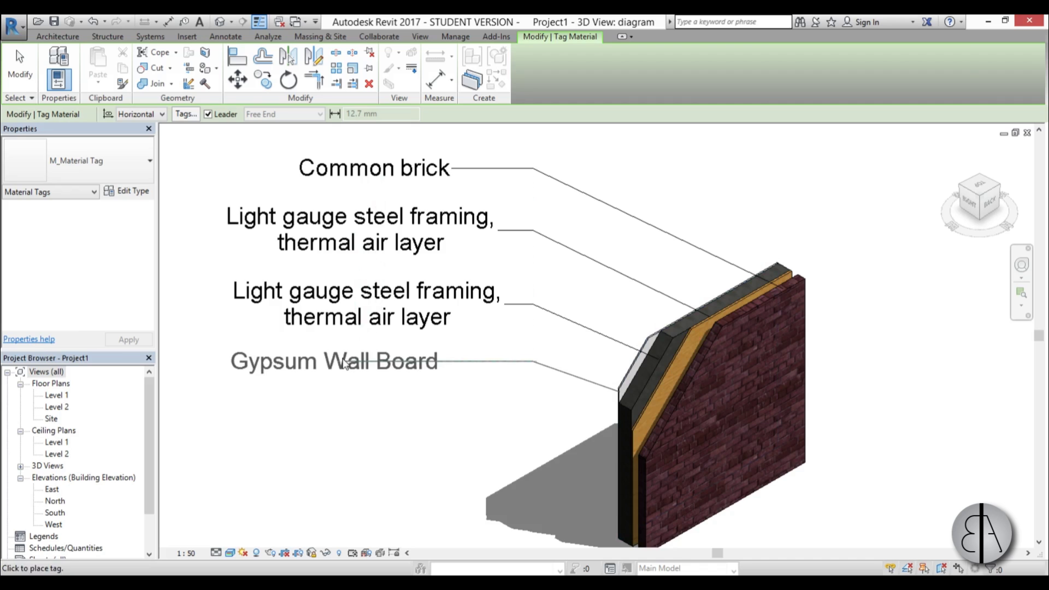
click(336, 361)
key(Escape)
Reposition the topmost material tag and move its leader end onto the brick layer.
middle_drag(372, 400, 527, 401)
drag(512, 159, 465, 163)
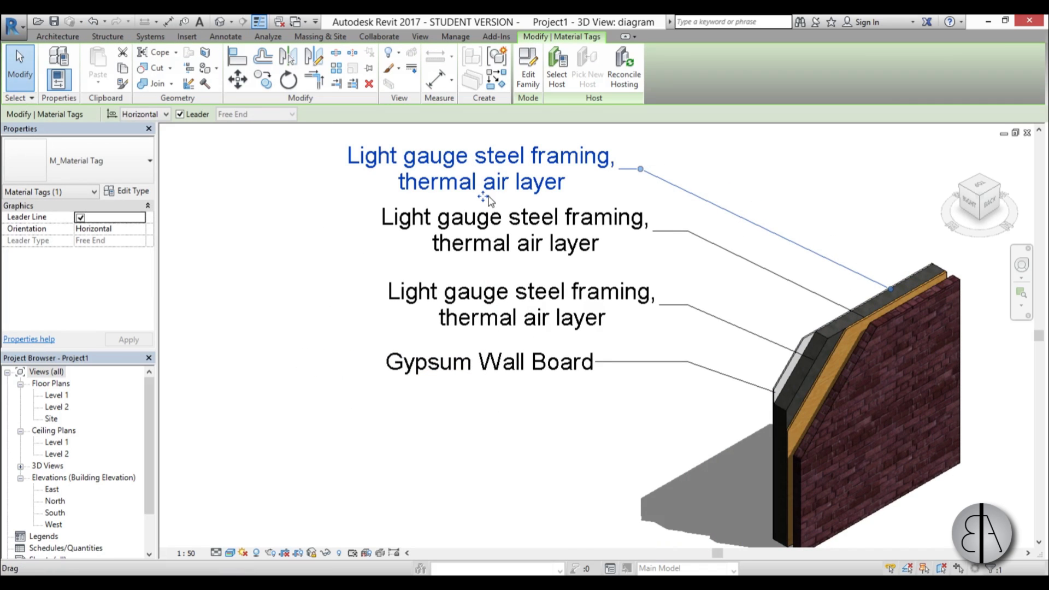
drag(488, 200, 503, 196)
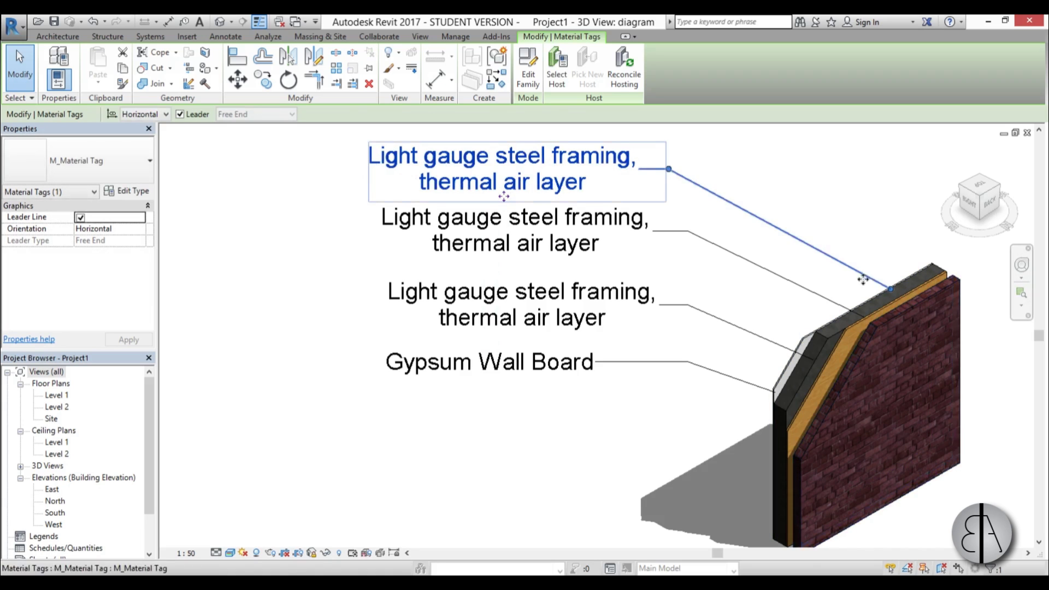
middle_drag(889, 288, 712, 310)
scroll(716, 313, up, 3)
drag(717, 312, 818, 322)
scroll(851, 299, down, 4)
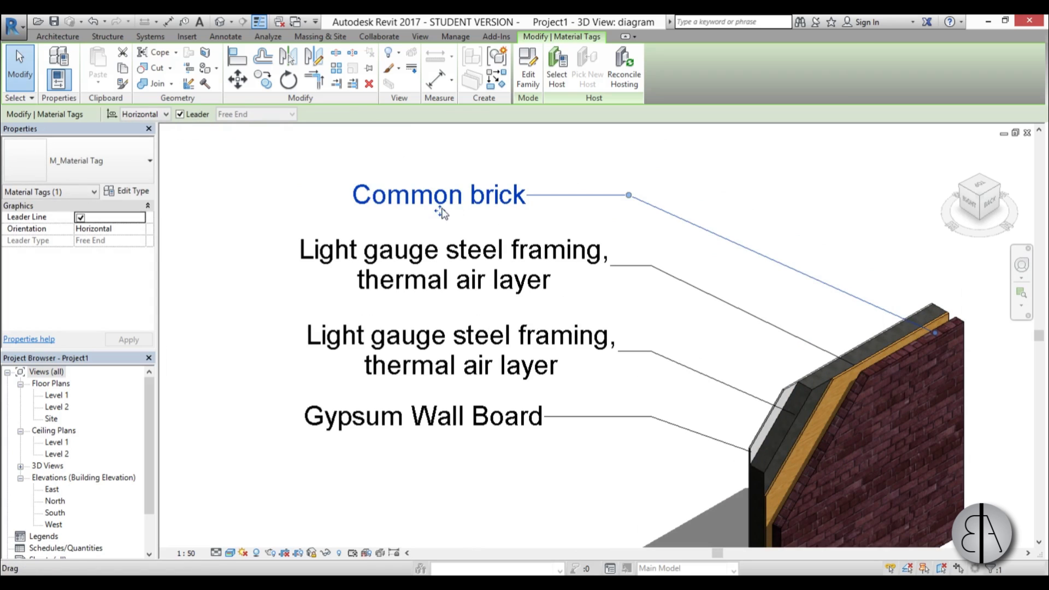
Align the Common brick tag's text and leader elbow with those of the tags below.
drag(443, 214, 386, 214)
drag(577, 196, 585, 199)
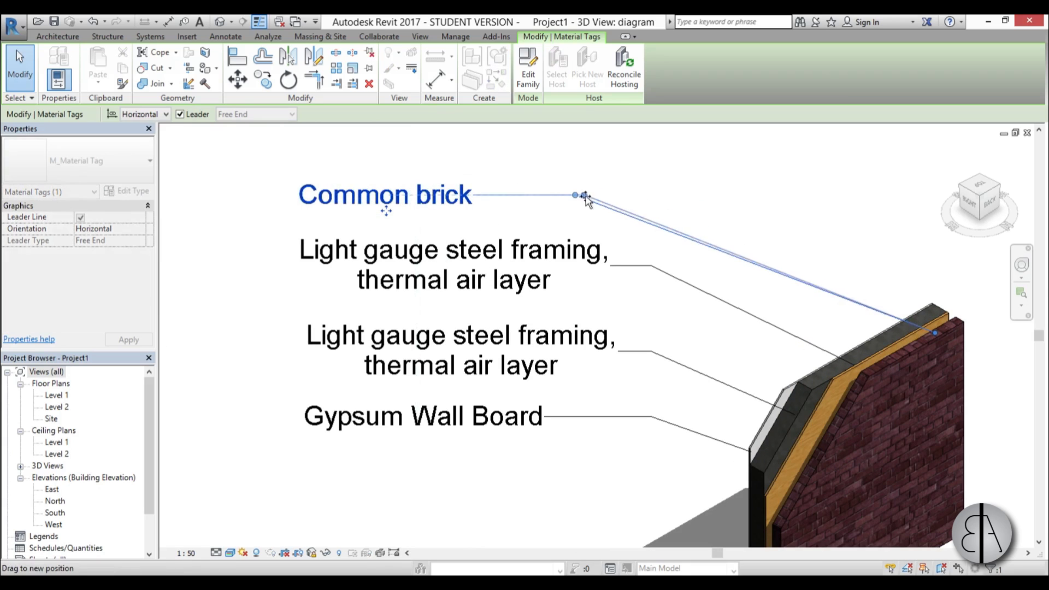
drag(654, 196, 655, 196)
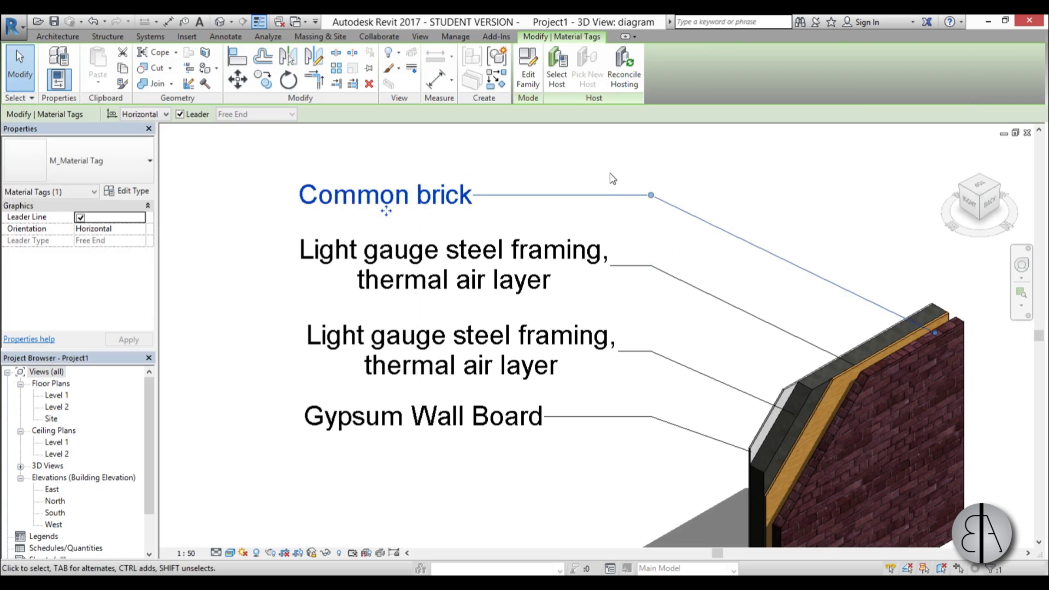